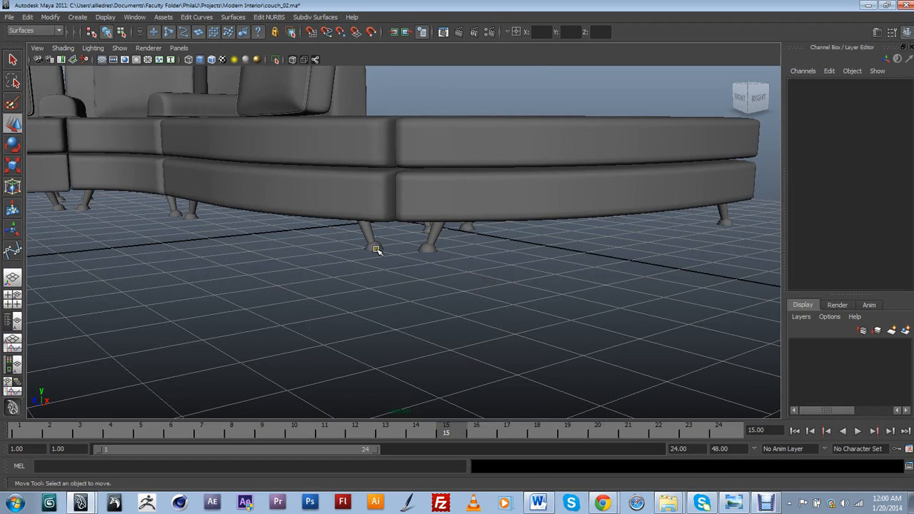
Select every part of the couch, including its legs, and assign the selection to a new display layer.
scroll(283, 244, down, 10)
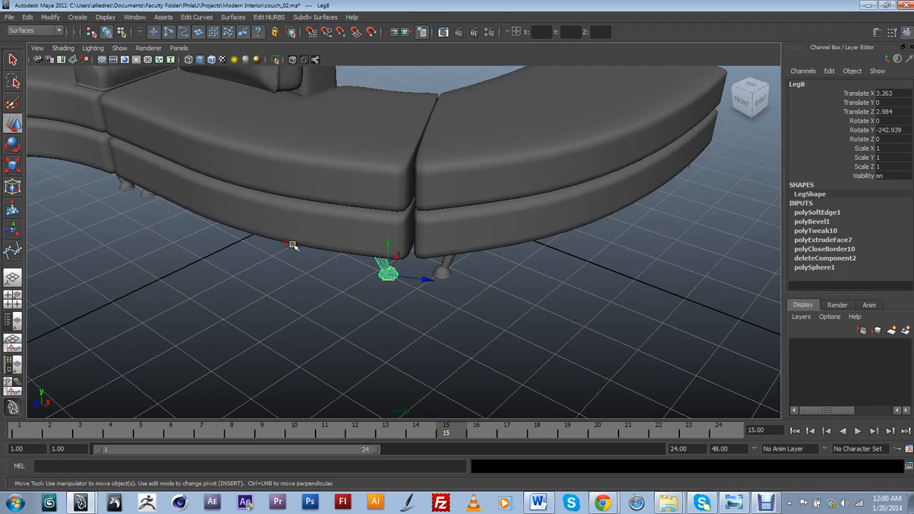
alt+drag(507, 326, 337, 328)
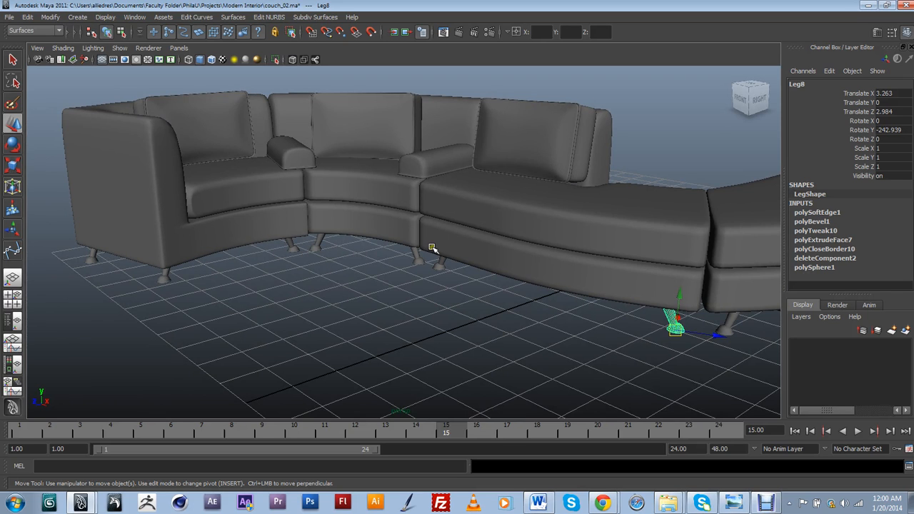
alt+drag(432, 274, 337, 271)
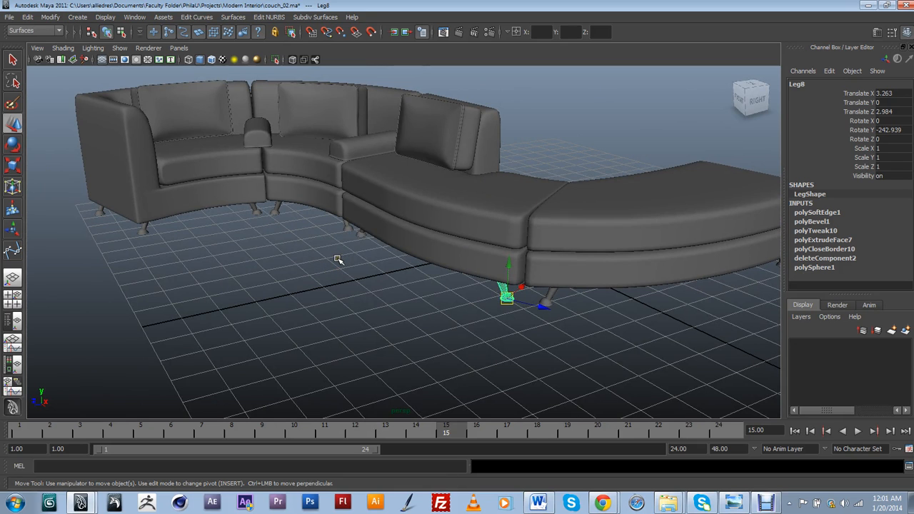
scroll(343, 261, down, 8)
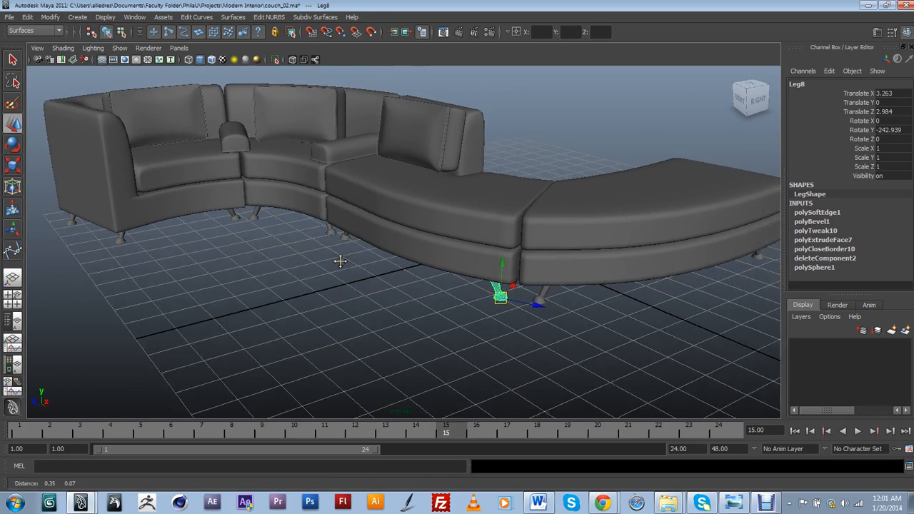
alt+drag(327, 273, 337, 273)
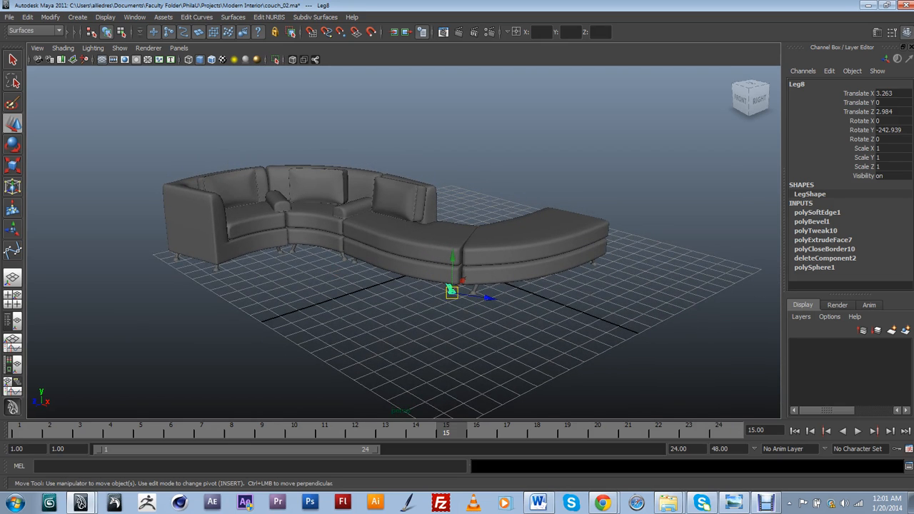
drag(148, 174, 683, 342)
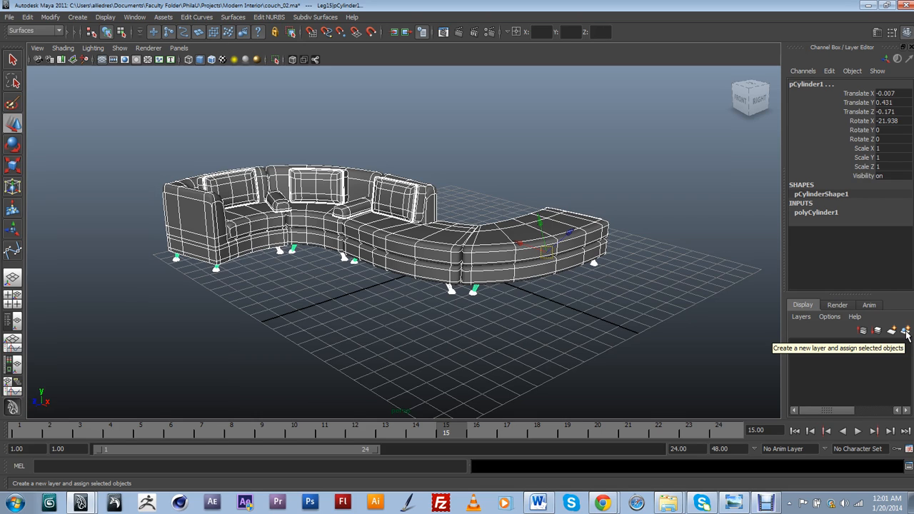
click(905, 332)
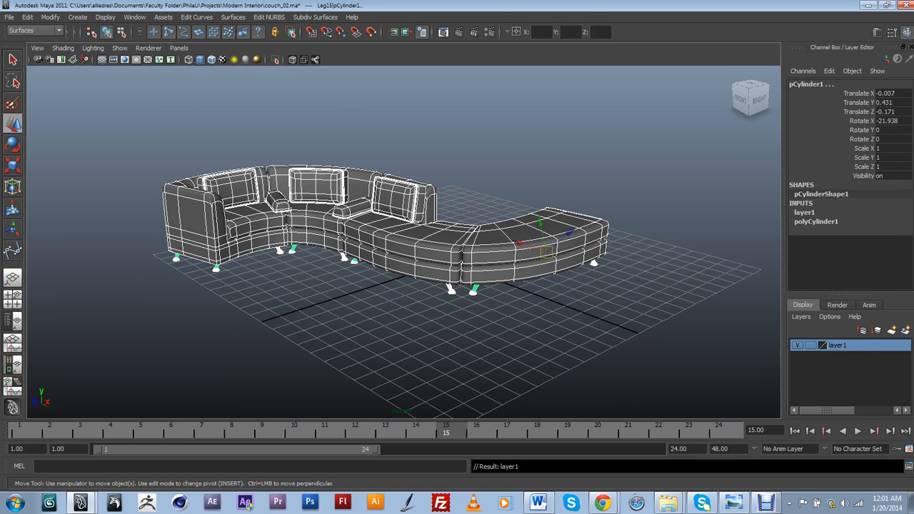
Rename the new display layer to Forniture.
click(797, 345)
click(797, 345)
double_click(837, 346)
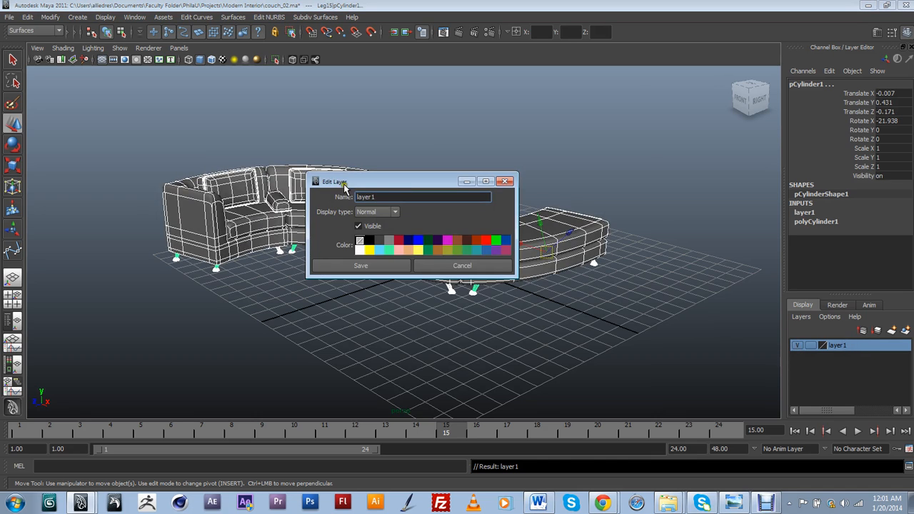
drag(399, 200, 312, 200)
click(377, 270)
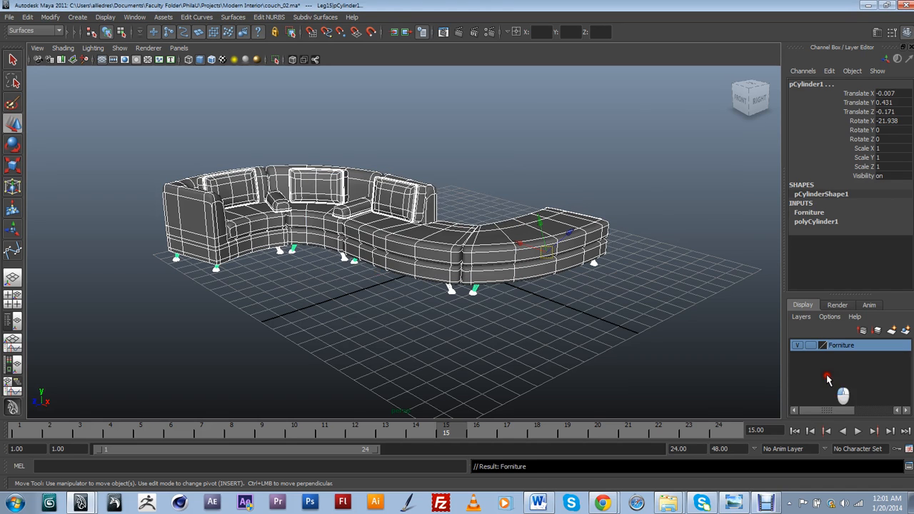
Select all couch parts, hide the Forniture layer, and show it again.
click(638, 286)
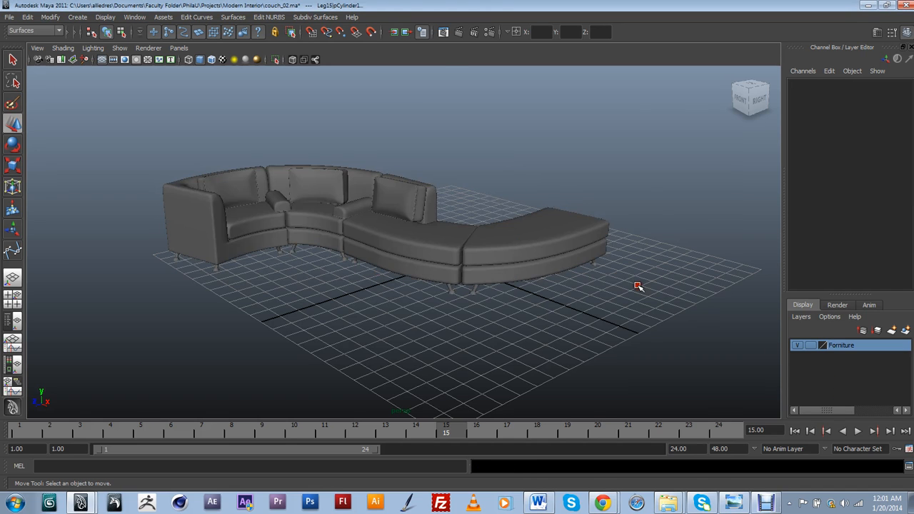
click(546, 254)
click(660, 344)
drag(129, 133, 673, 313)
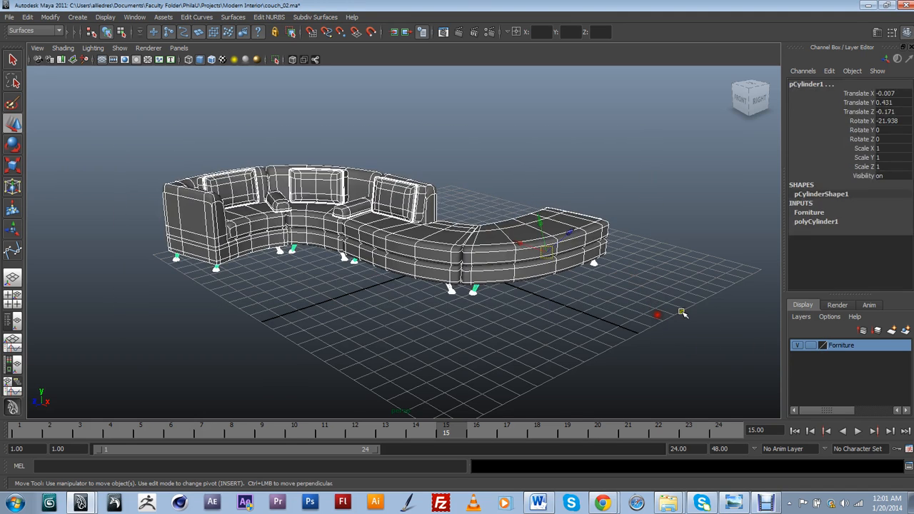
click(749, 315)
click(797, 345)
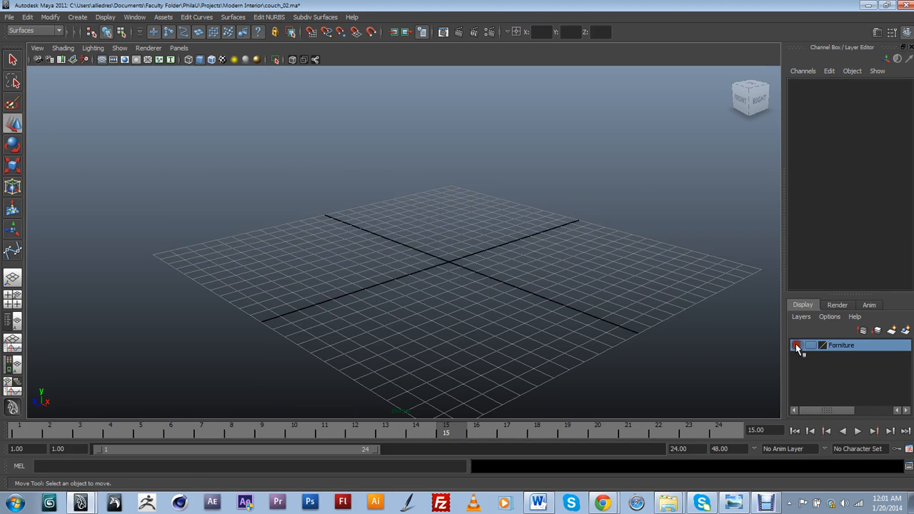
click(796, 345)
Cycle the Forniture layer's display type through Template and Reference, and return it to Normal.
alt+drag(570, 285, 607, 310)
scroll(526, 280, up, 2)
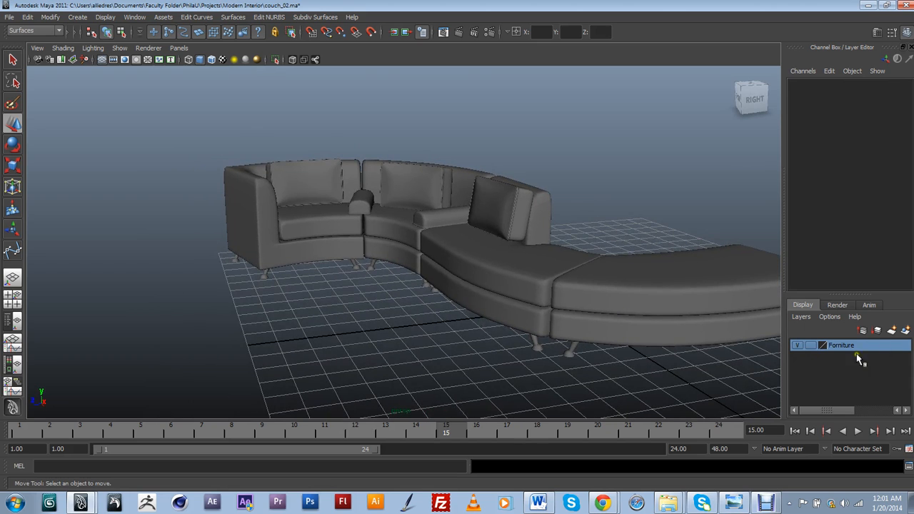
click(814, 346)
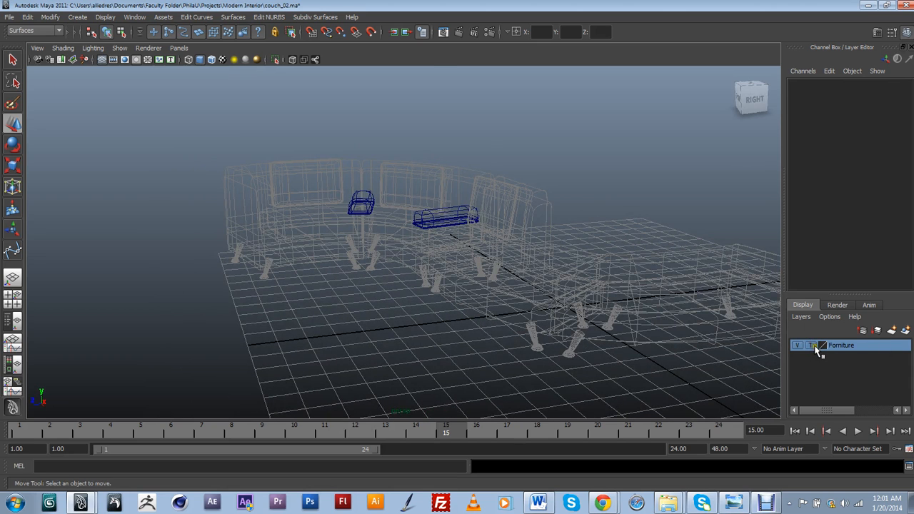
mouse_move(500, 329)
alt+mouse_down()
mouse_move(646, 323)
mouse_move(498, 332)
alt+mouse_up()
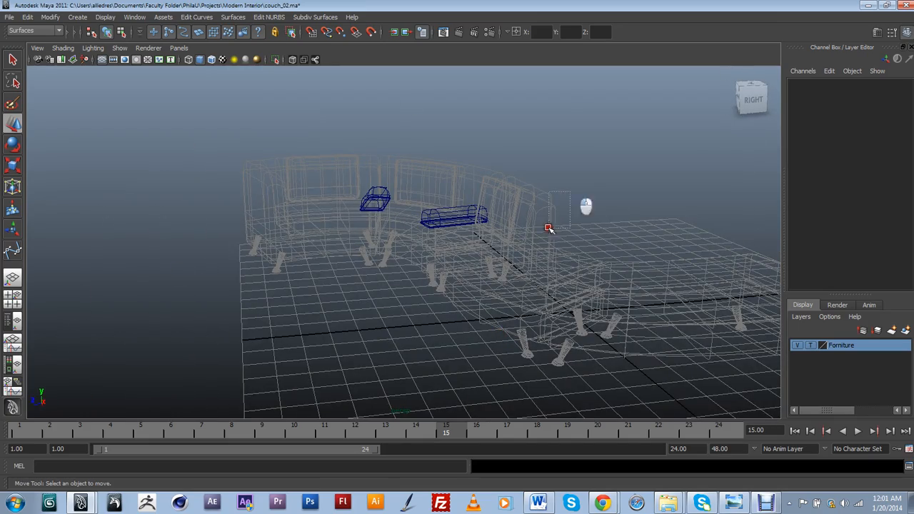
alt+drag(568, 283, 607, 297)
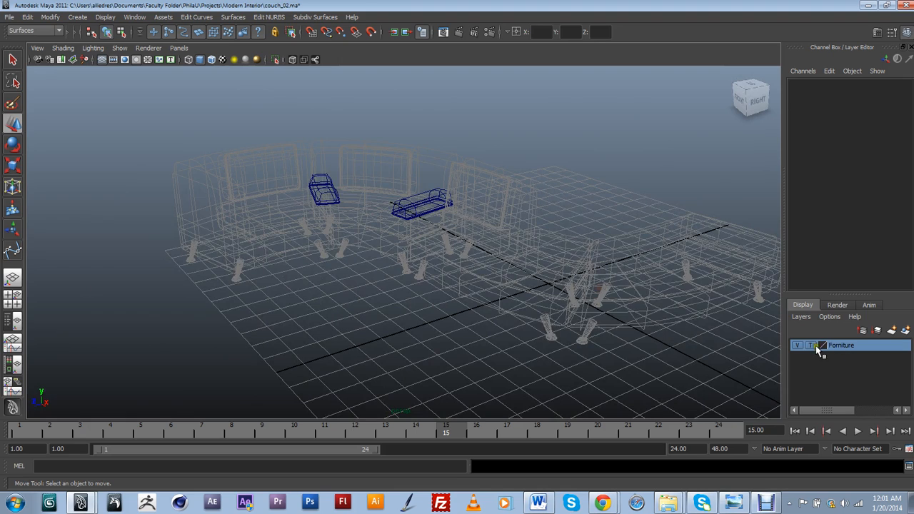
click(809, 345)
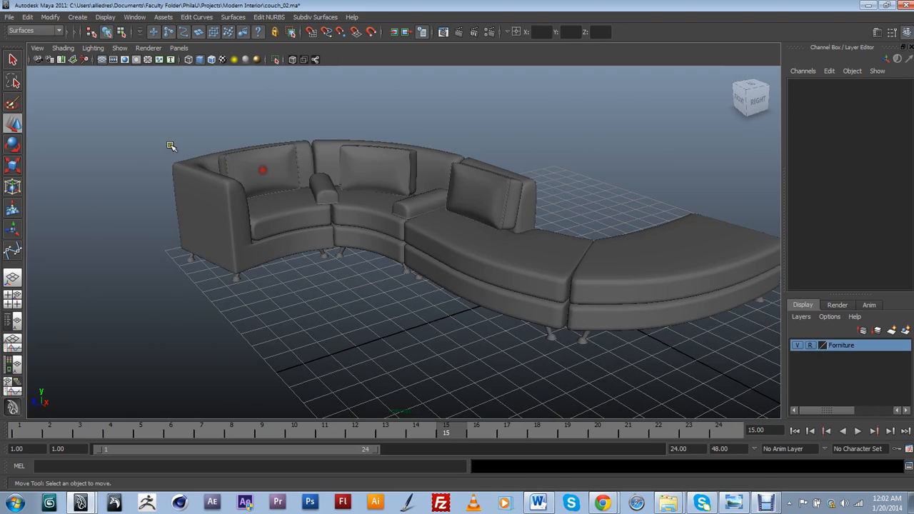
alt+drag(690, 350, 533, 314)
click(810, 345)
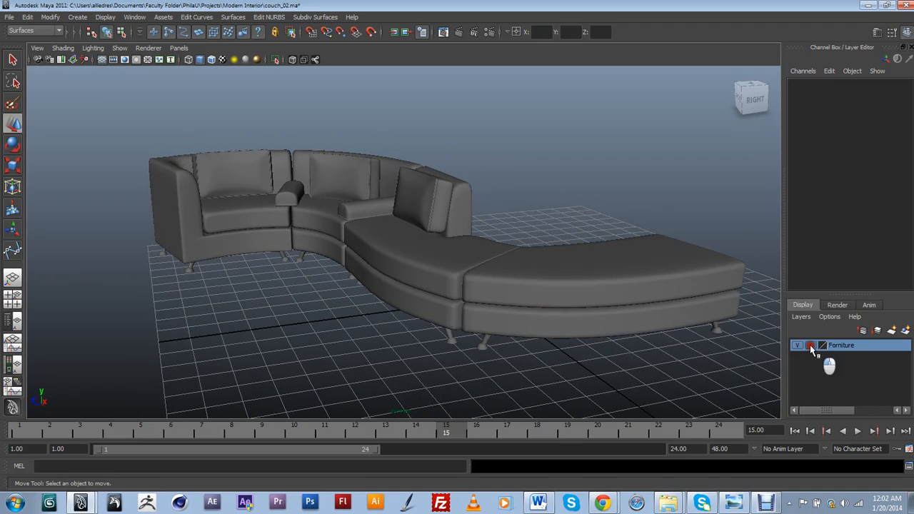
Examine the overall shape of the couch from several angles, including directly from above.
alt+drag(535, 340, 570, 273)
alt+drag(205, 370, 388, 332)
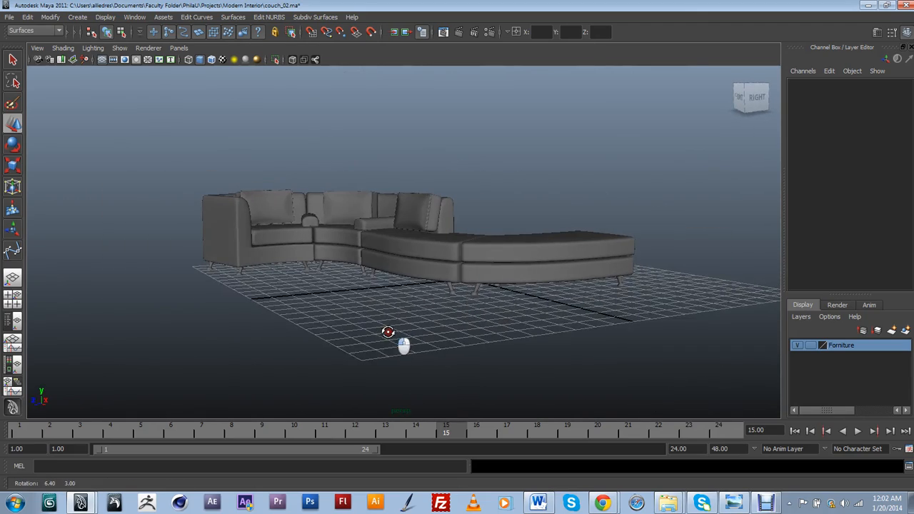
alt+drag(663, 304, 418, 251)
alt+drag(612, 361, 597, 333)
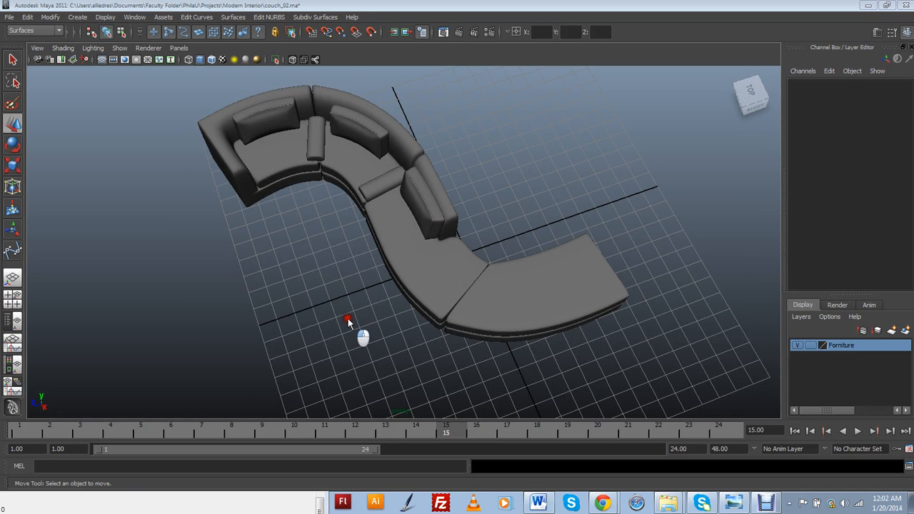
alt+drag(348, 319, 448, 307)
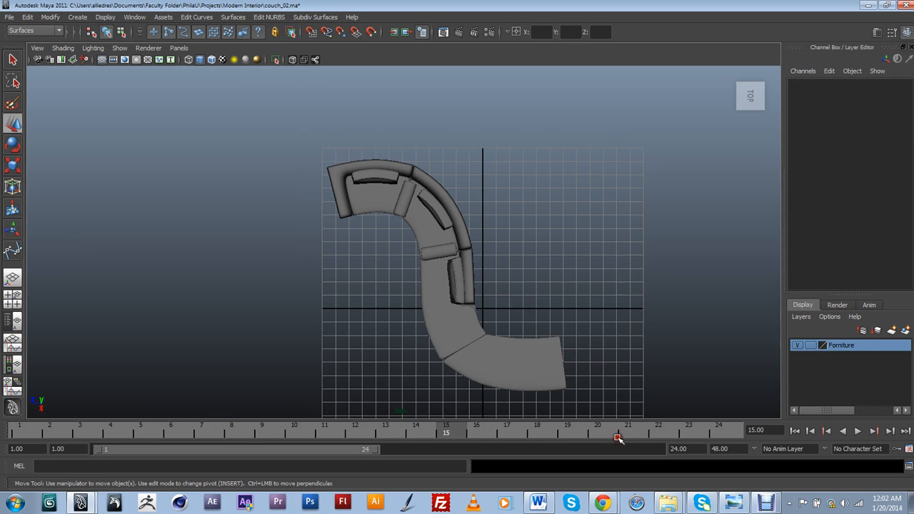
click(554, 393)
middle_drag(554, 314, 552, 305)
key(ctrl+z)
key(ctrl+z)
key(ctrl+z)
key(ctrl+z)
drag(441, 314, 446, 264)
click(547, 185)
alt+drag(482, 239, 477, 240)
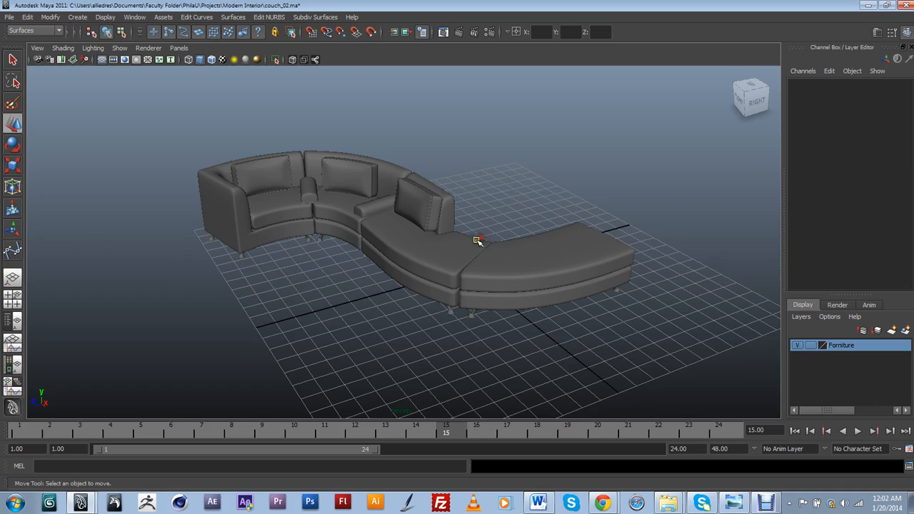
scroll(473, 244, up, 2)
alt+middle_drag(471, 245, 489, 228)
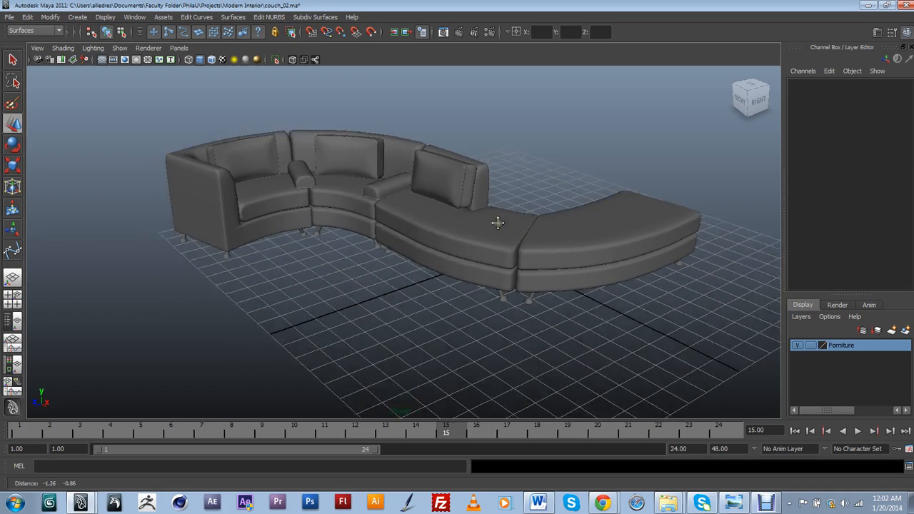
scroll(498, 223, up, 2)
scroll(511, 225, down, 4)
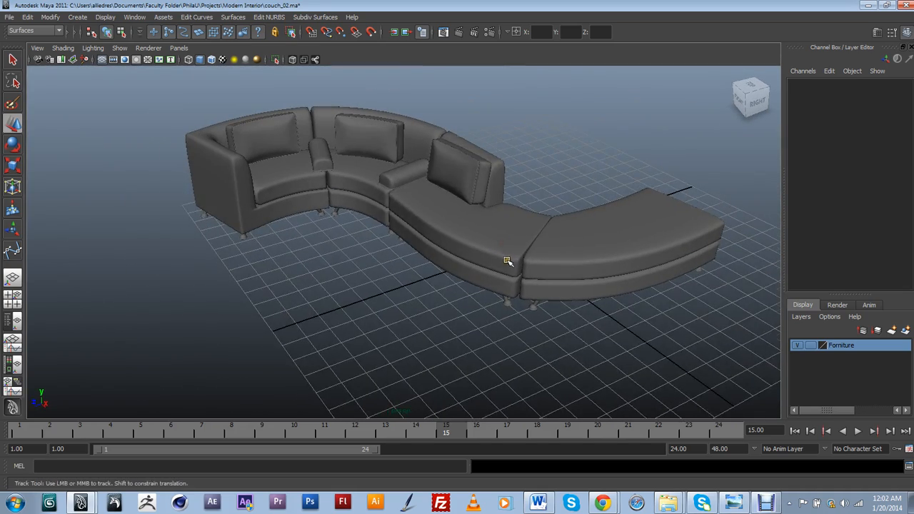
alt+middle_drag(507, 260, 526, 273)
alt+drag(526, 273, 536, 265)
alt+right_drag(536, 265, 526, 253)
click(466, 287)
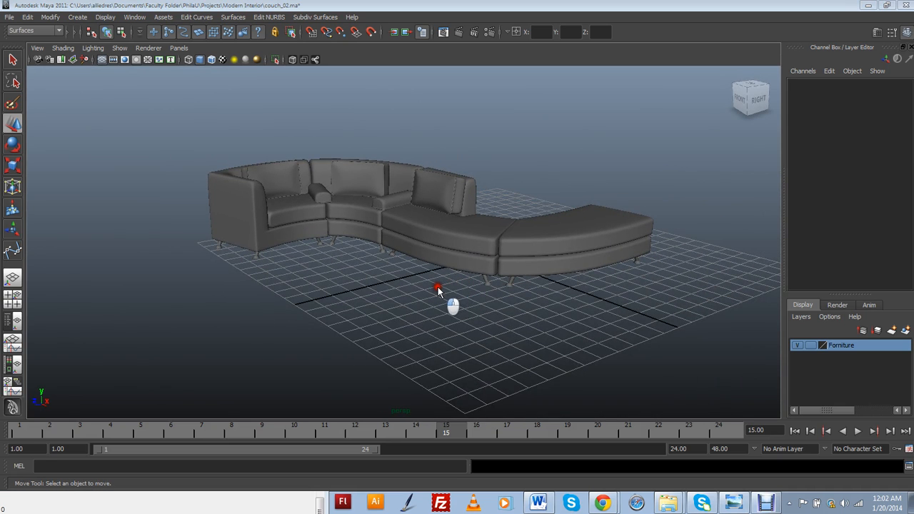
click(438, 289)
scroll(441, 288, down, 2)
scroll(441, 288, up, 2)
alt+middle_drag(441, 287, 464, 285)
scroll(464, 293, up, 2)
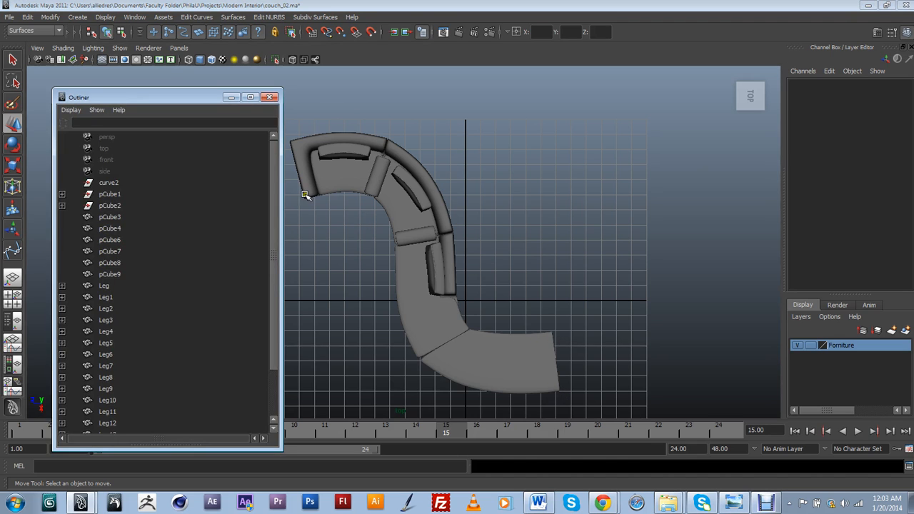
Move the Outliner clear of the couch and start a Bezier curve at the backless section's inner corner, bending it up along the couch's back.
drag(271, 207, 256, 276)
drag(190, 99, 159, 352)
click(278, 303)
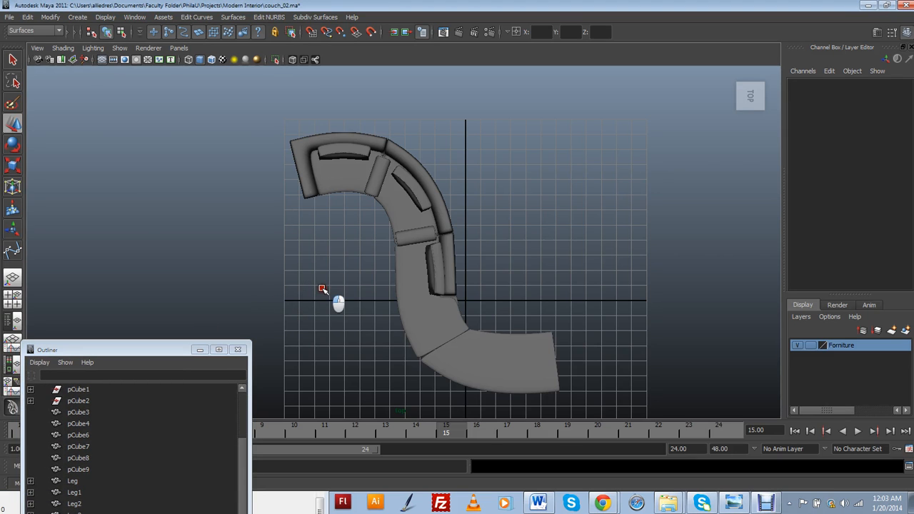
key(y)
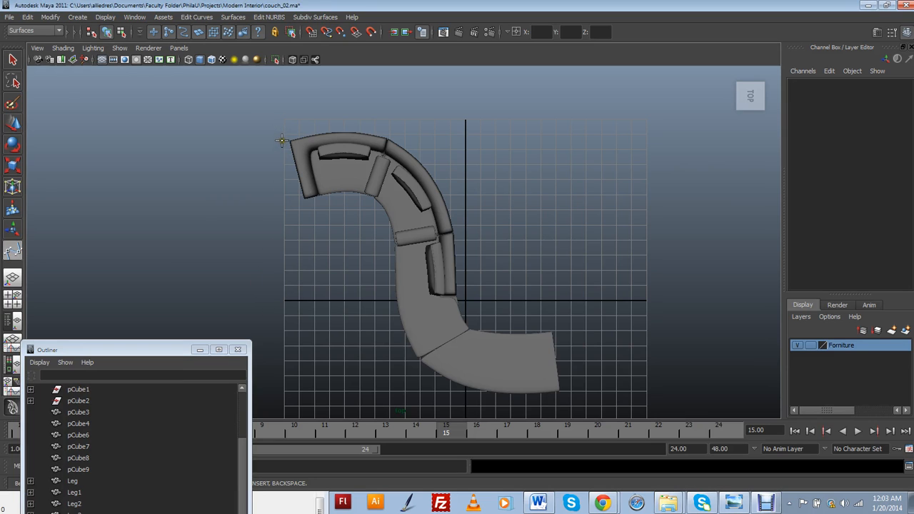
click(557, 323)
drag(475, 315, 463, 287)
drag(430, 156, 389, 133)
click(283, 138)
click(279, 140)
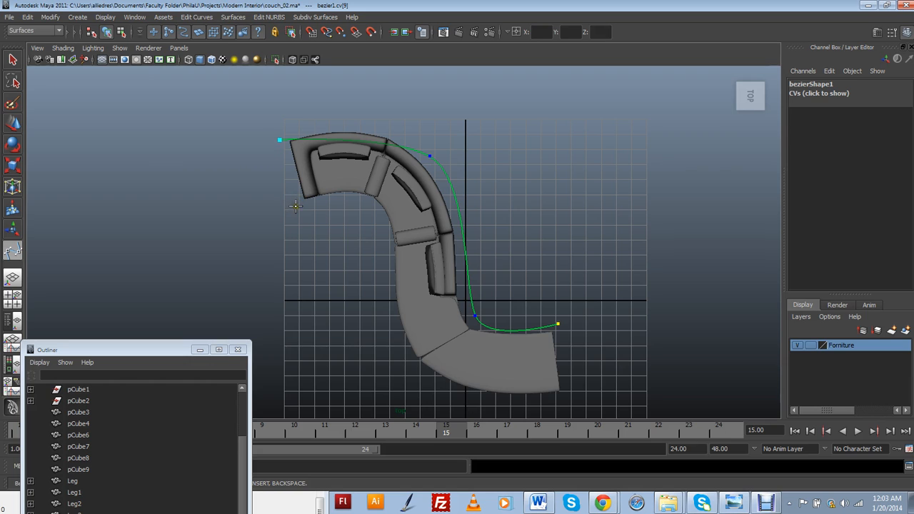
key(ctrl+z)
key(BackSpace)
Continue the Bezier curve around the outside of the backrests and the armrest end to a sharp point at the couch's front corner.
drag(436, 154, 397, 125)
drag(285, 132, 264, 171)
click(300, 210)
drag(365, 210, 378, 239)
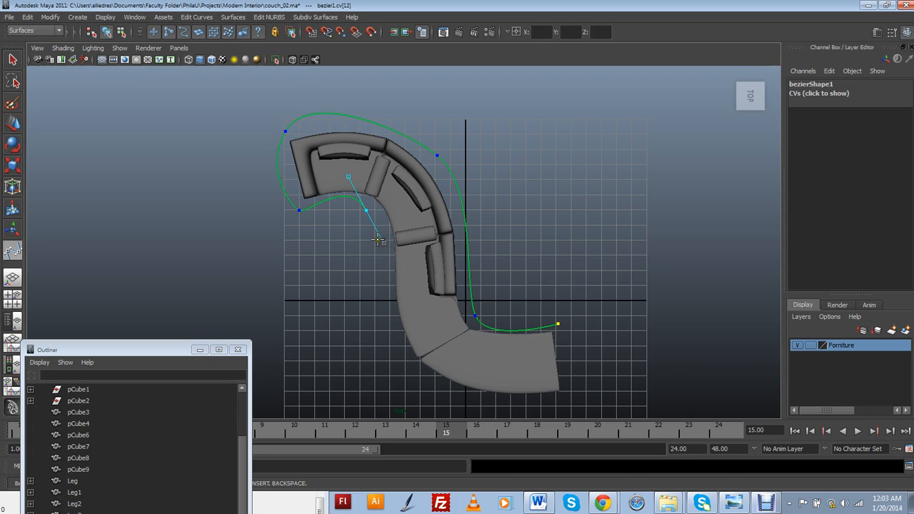
key(ctrl+z)
key(ctrl+z)
click(302, 214)
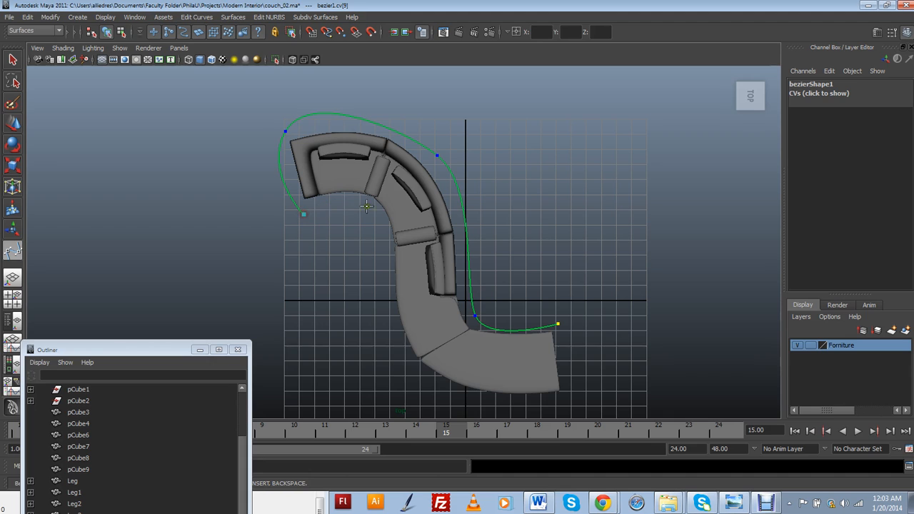
Extend the Bezier curve along the couch's seat front and around the backless end, finishing next to its starting point.
drag(369, 209, 388, 239)
drag(397, 349, 435, 392)
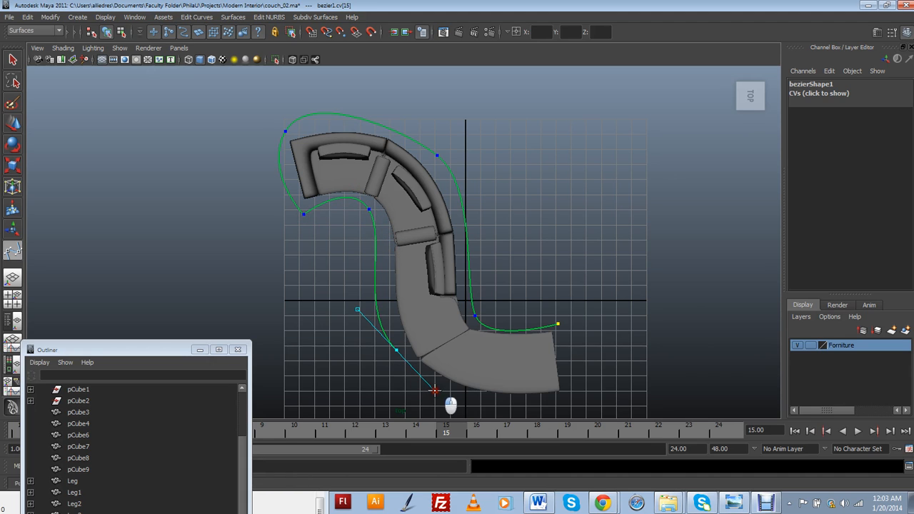
drag(569, 402, 663, 379)
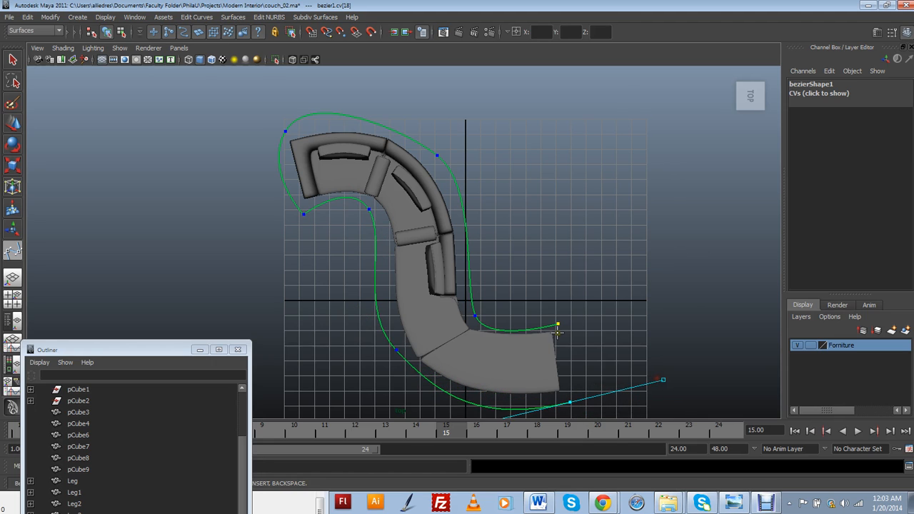
click(558, 327)
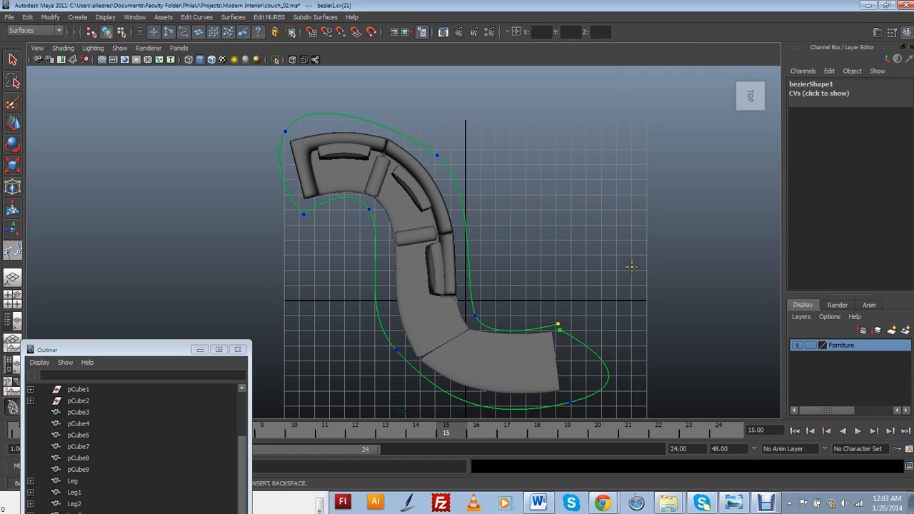
scroll(533, 311, down, 2)
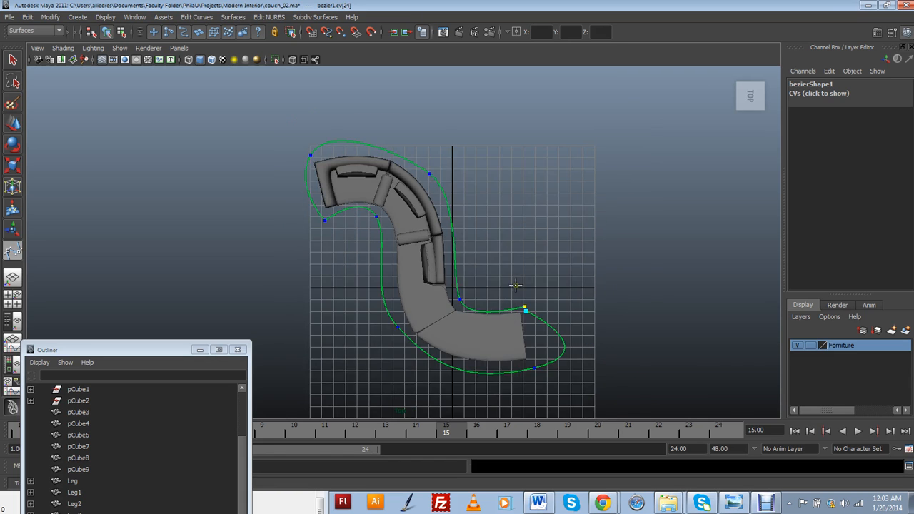
Finish the Bezier curve around the couch, leaving its outline as drawn.
mouse_move(430, 162)
mouse_down()
mouse_move(282, 139)
mouse_move(317, 107)
mouse_move(322, 118)
mouse_up()
key(ctrl+z)
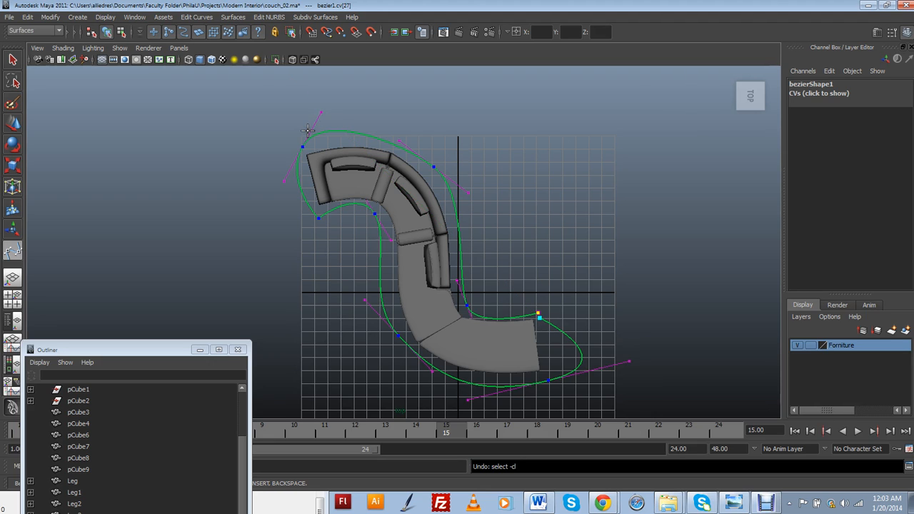
key(Return)
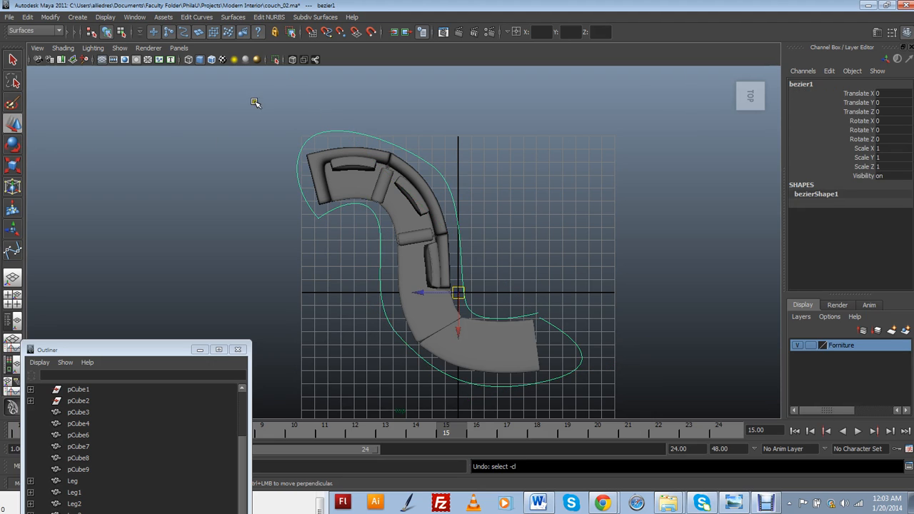
Adjust the curve's tangent handles at the armrest end's back corner and along the outer backrest so the outline closely follows the couch.
right_drag(313, 134, 274, 133)
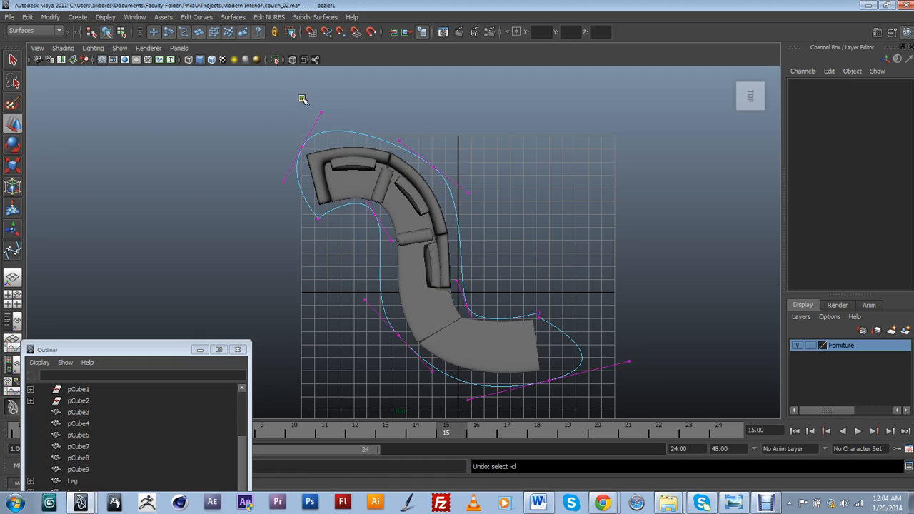
click(323, 114)
click(401, 142)
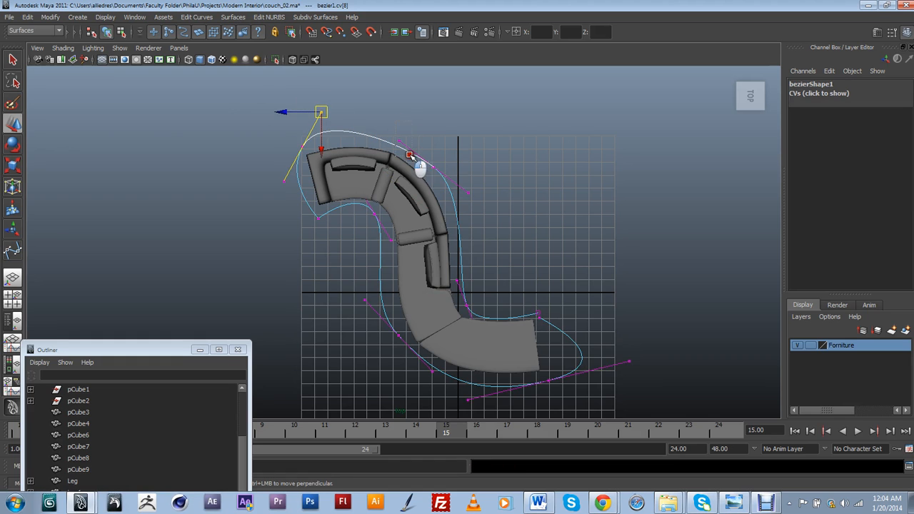
drag(399, 141, 413, 145)
click(321, 112)
drag(323, 115, 304, 143)
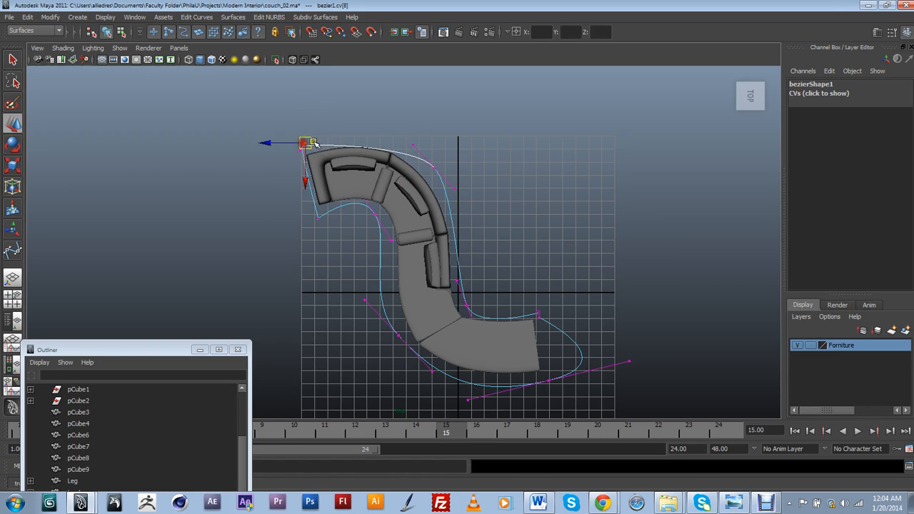
click(433, 166)
click(411, 147)
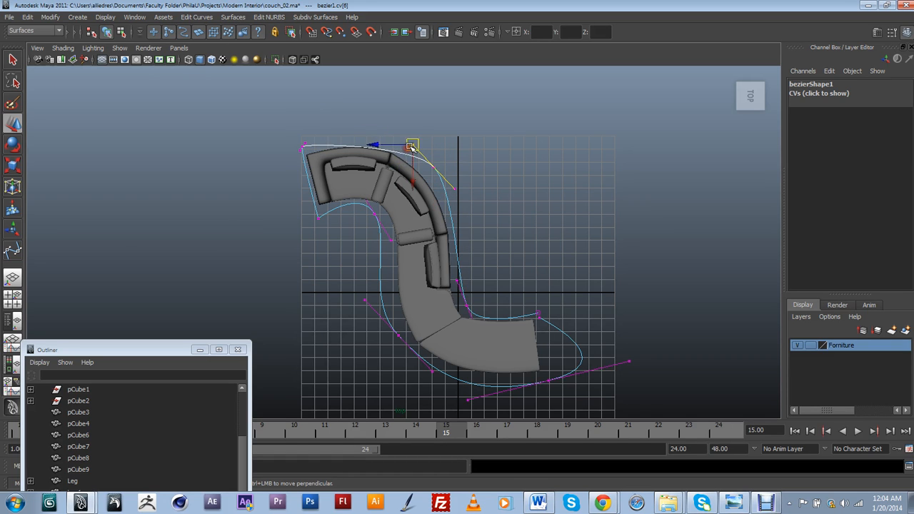
click(406, 128)
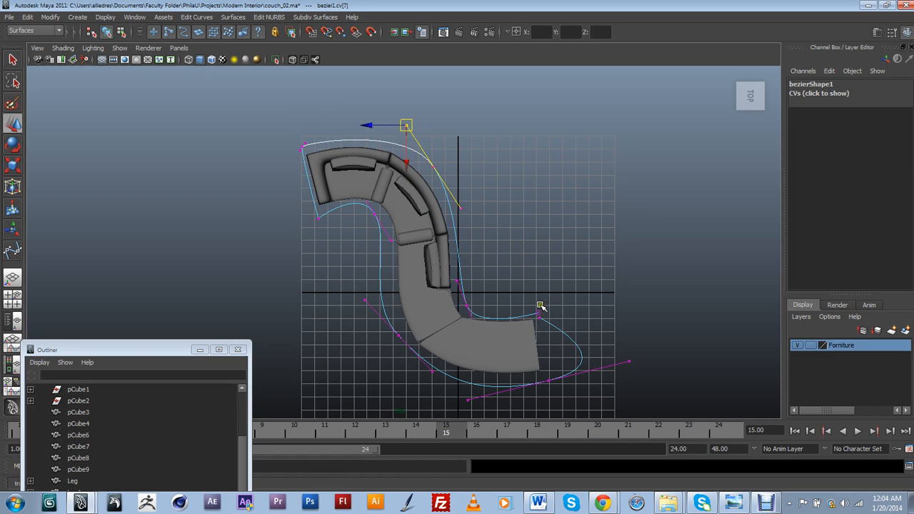
Tighten the curve around the couch's backless end and reshape its tangents and points along the seat front.
click(628, 362)
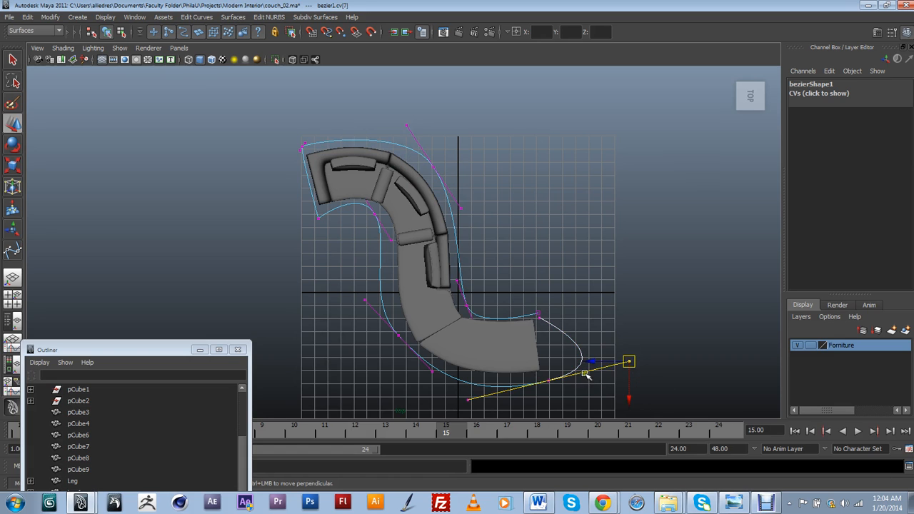
drag(560, 381, 551, 369)
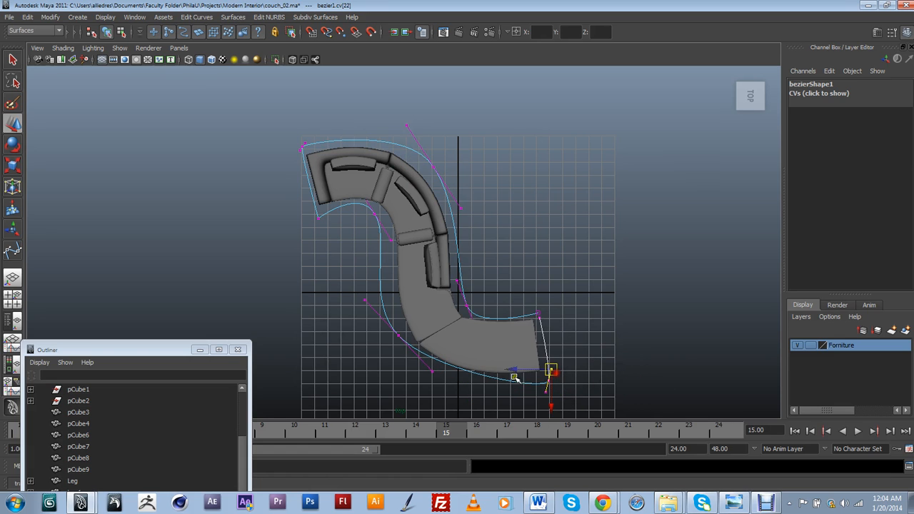
click(398, 334)
drag(398, 340, 439, 398)
drag(383, 207, 375, 239)
click(543, 398)
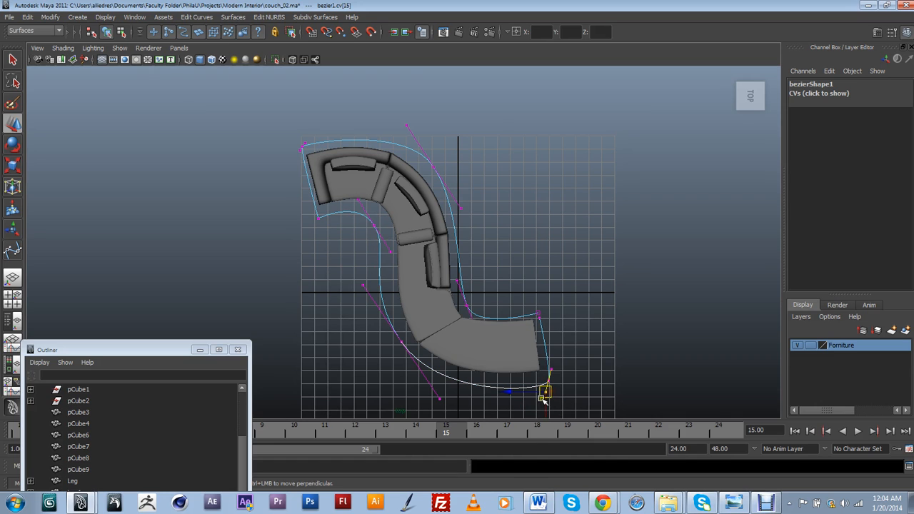
click(548, 387)
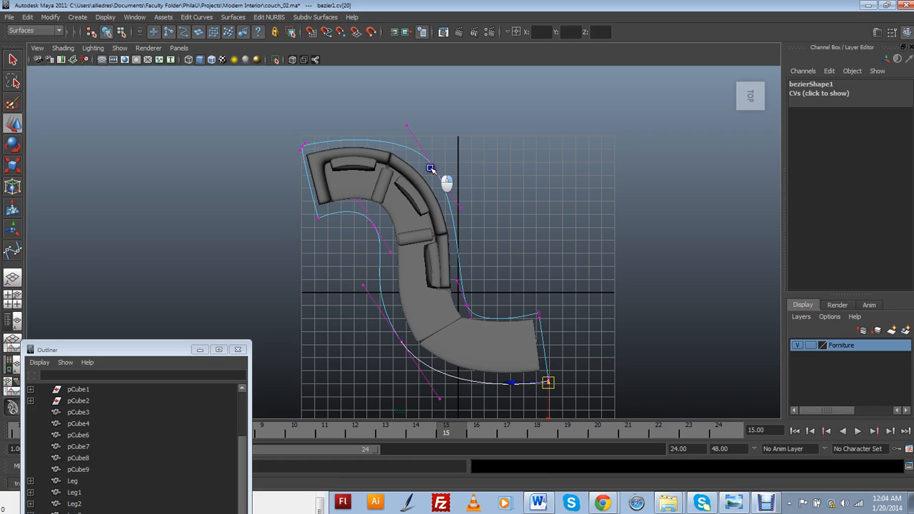
Move the Bezier curve's last control vertex onto its starting point to close the gap at the backless end's inner corner.
click(464, 153)
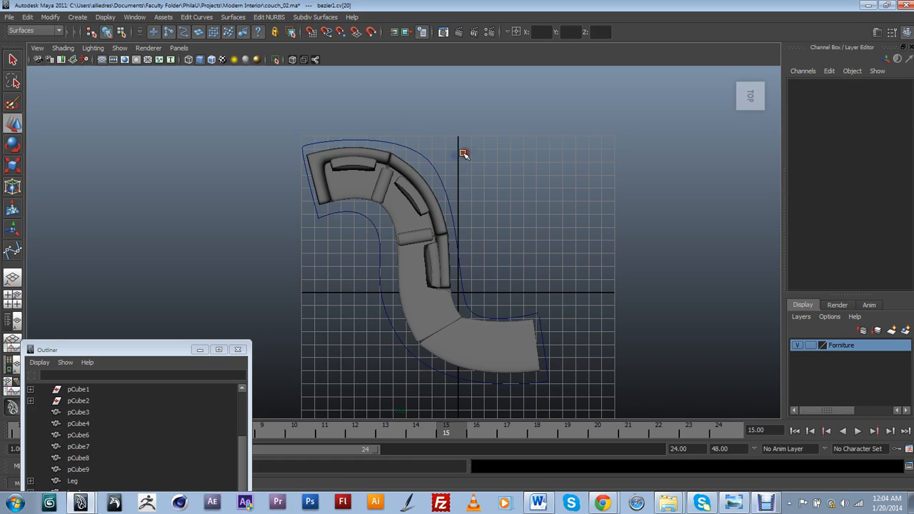
click(543, 355)
scroll(546, 336, up, 3)
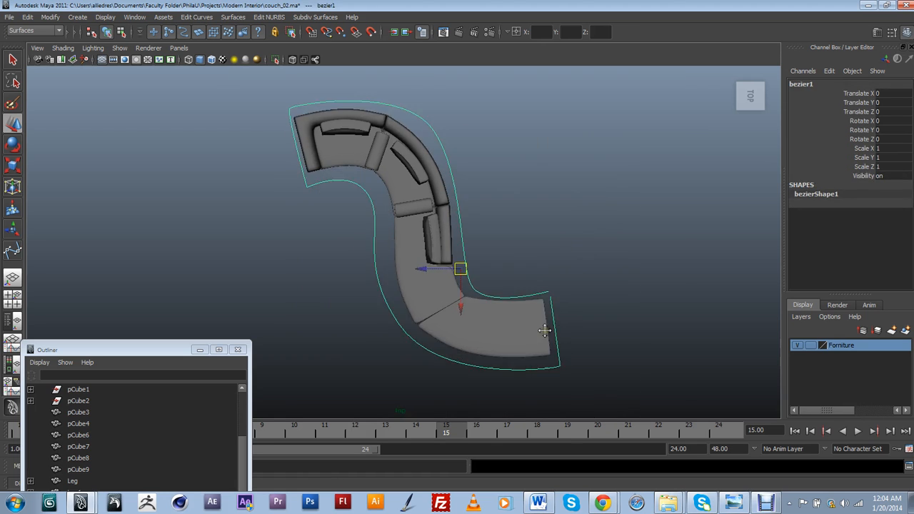
right_drag(591, 266, 561, 265)
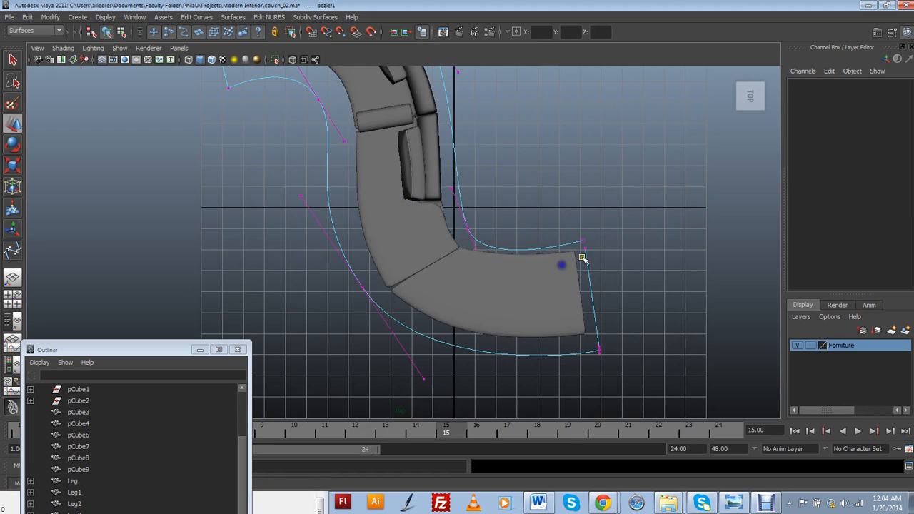
click(584, 250)
key(ctrl+z)
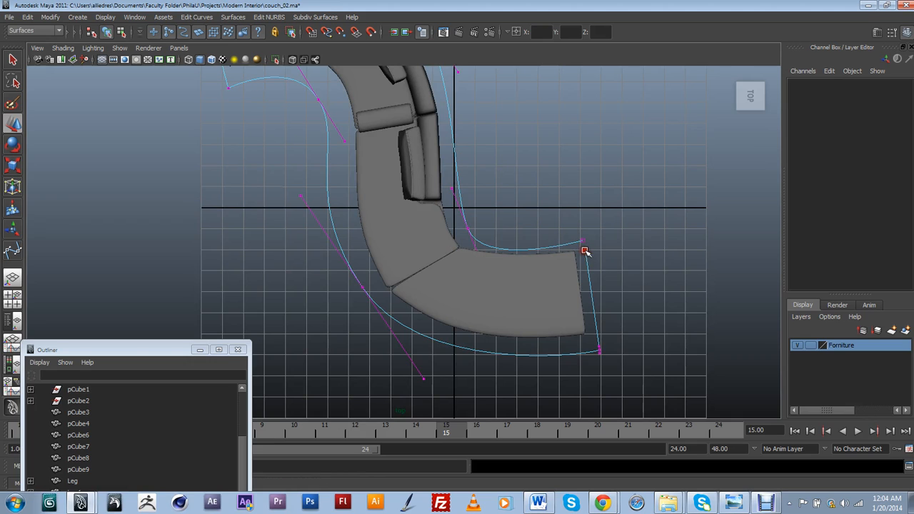
click(584, 251)
click(584, 242)
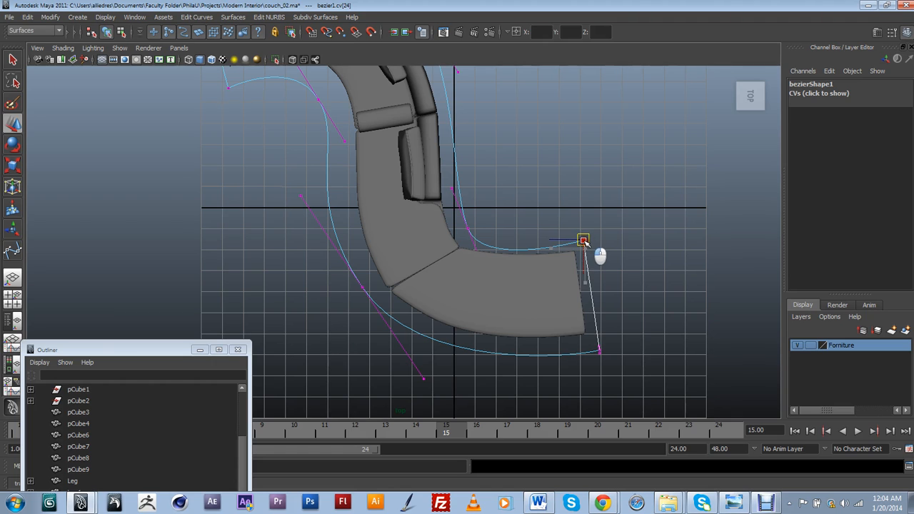
click(600, 350)
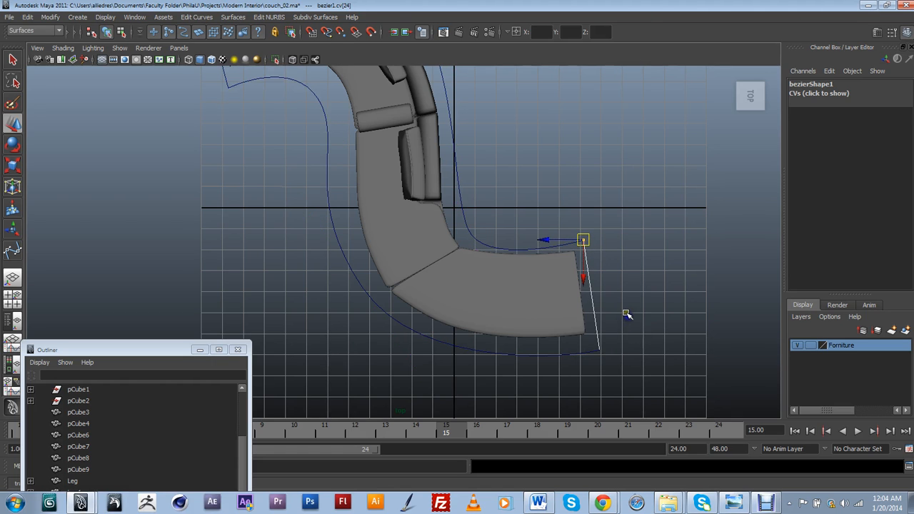
click(626, 315)
click(584, 353)
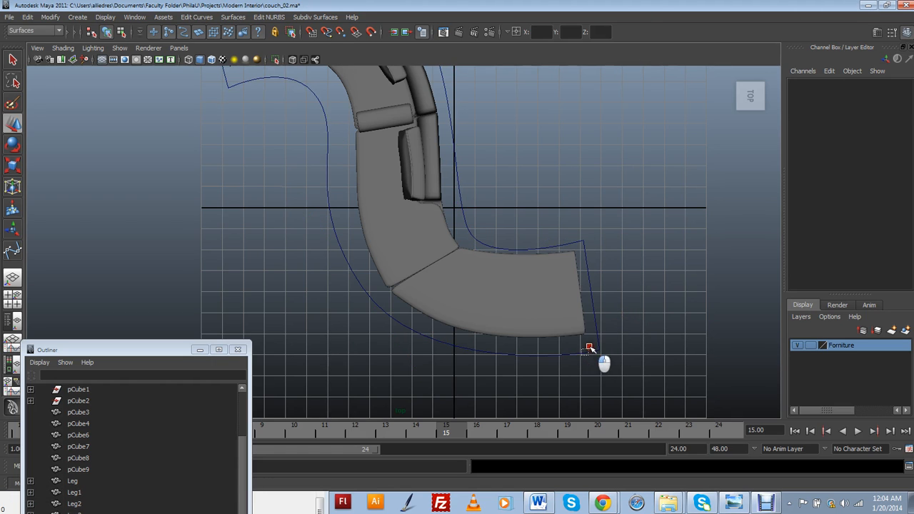
Return to the perspective view and rename the Bezier curve CTRL_Furniture.
key(space)
click(593, 321)
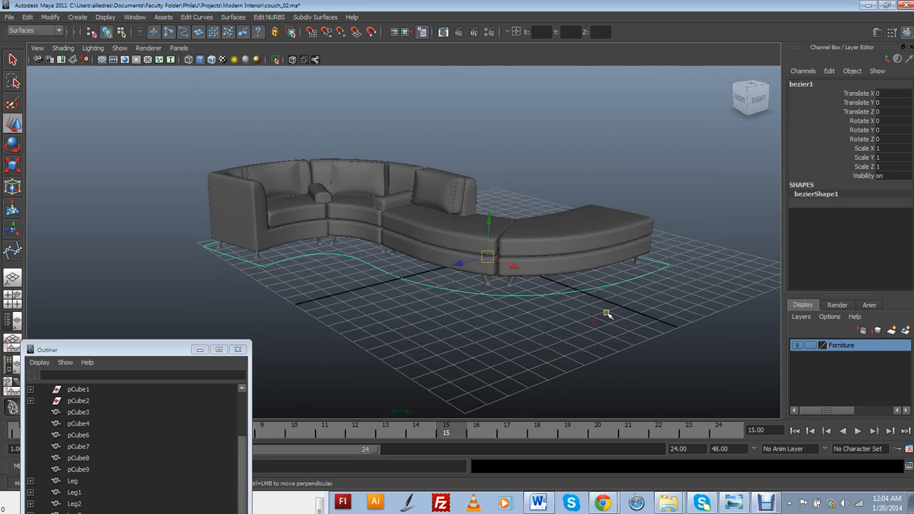
click(596, 304)
alt+drag(653, 285, 577, 292)
alt+drag(310, 267, 384, 331)
alt+drag(523, 376, 464, 304)
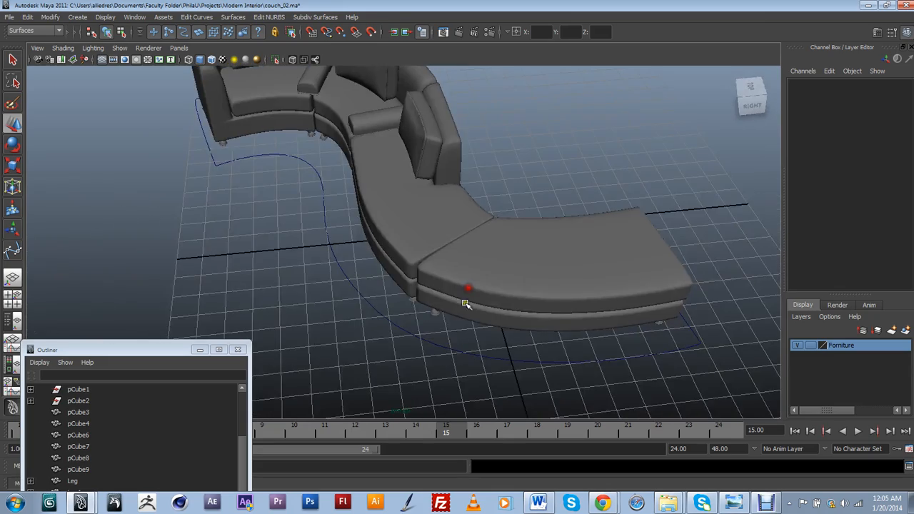
click(431, 346)
click(811, 84)
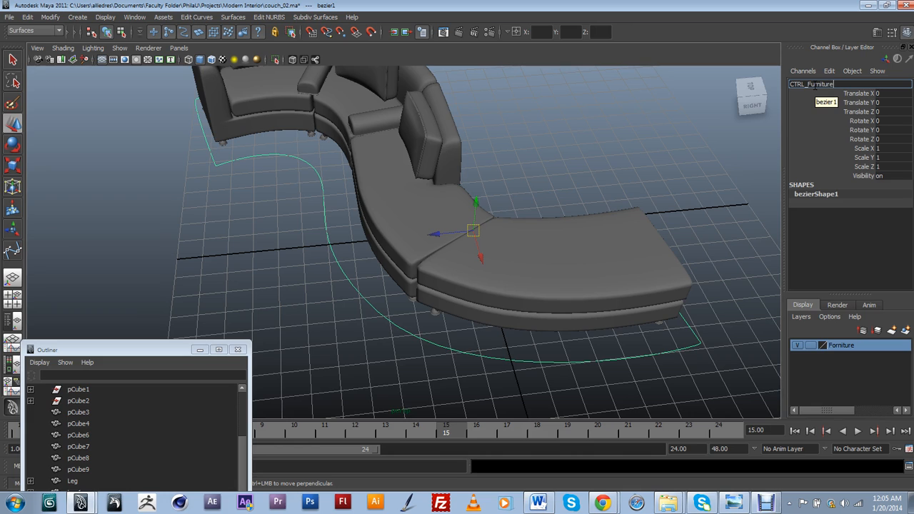
key(Return)
Select the couch's geometry and legs without the curve, and parent pCube3 through Leg15 under CTRL_Furniture in the Outliner.
drag(149, 352, 165, 91)
scroll(254, 354, down, 1)
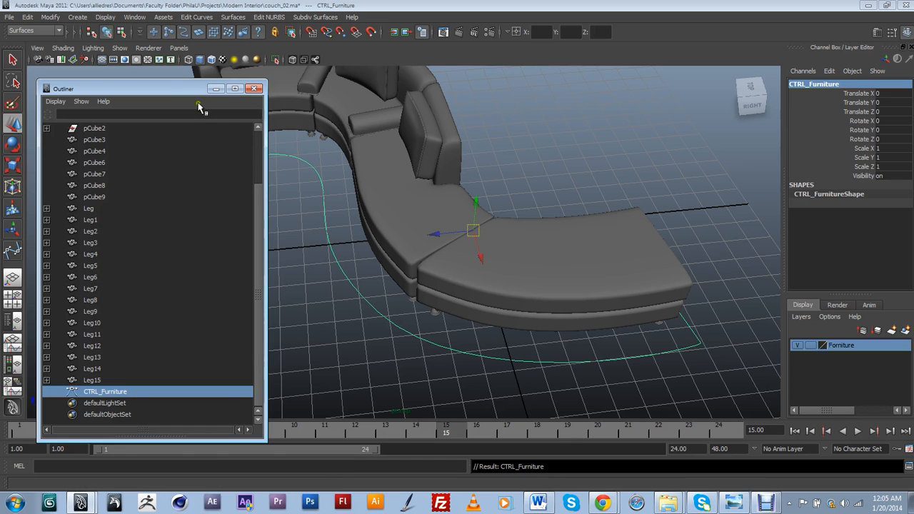
drag(192, 90, 112, 106)
scroll(255, 183, down, 3)
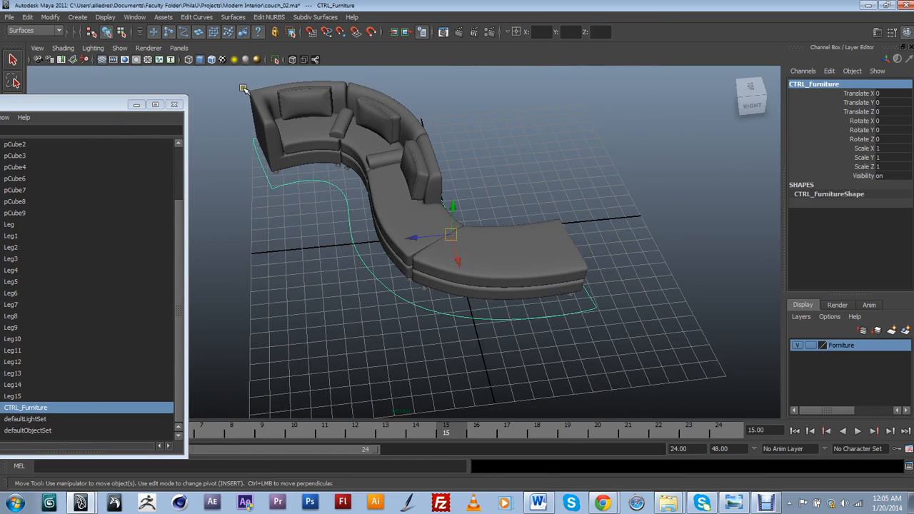
scroll(243, 87, down, 2)
drag(243, 87, 581, 334)
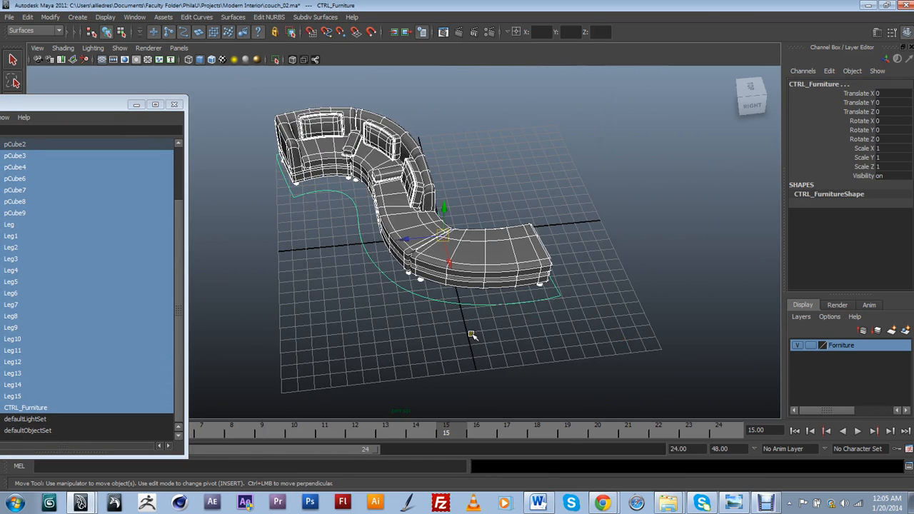
shift+click(481, 300)
drag(102, 106, 240, 64)
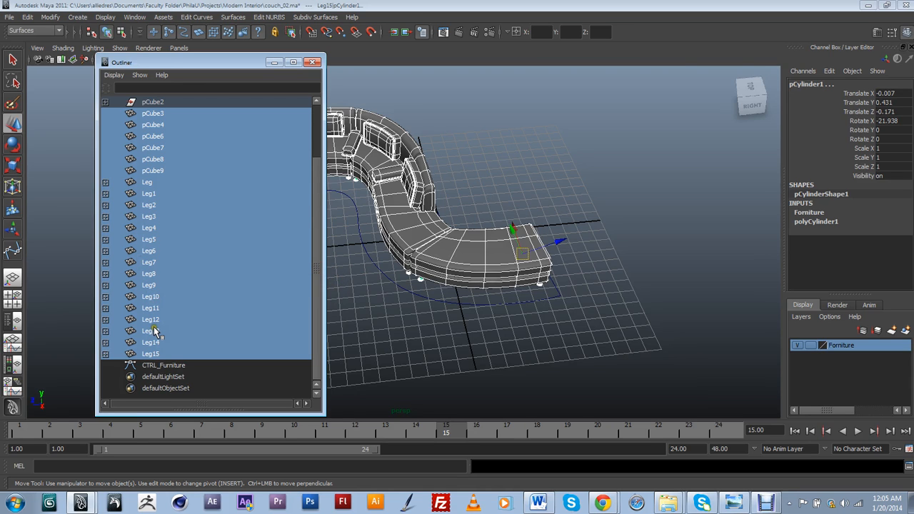
middle_drag(156, 337, 165, 364)
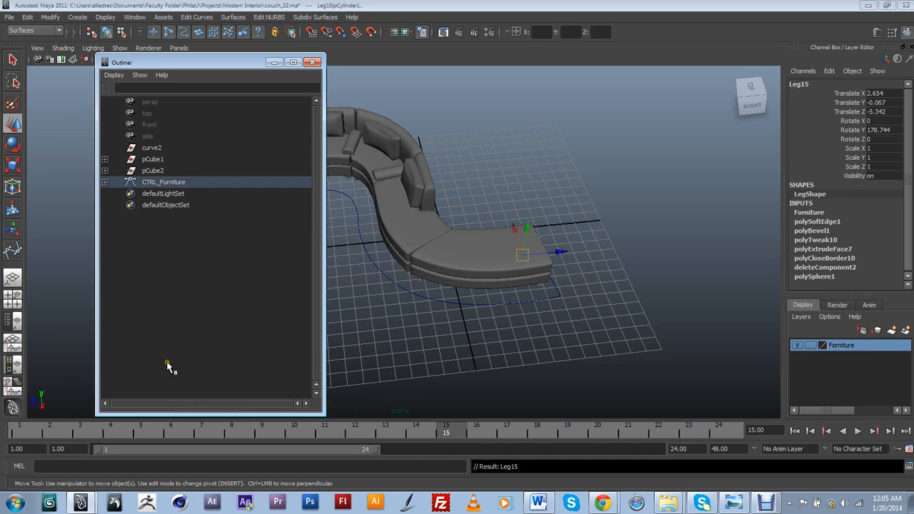
drag(208, 62, 131, 117)
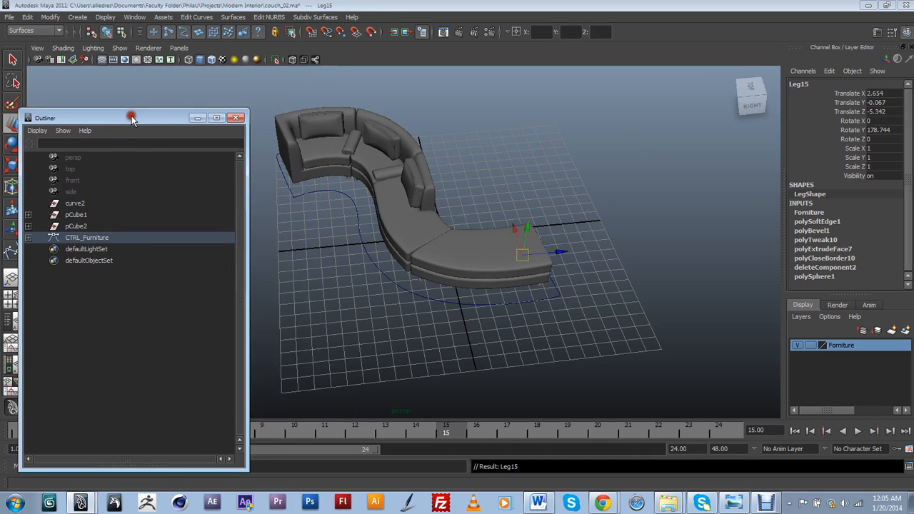
Try moving CTRL_Furniture to test which couch pieces follow it, and undo the move.
click(347, 254)
click(360, 244)
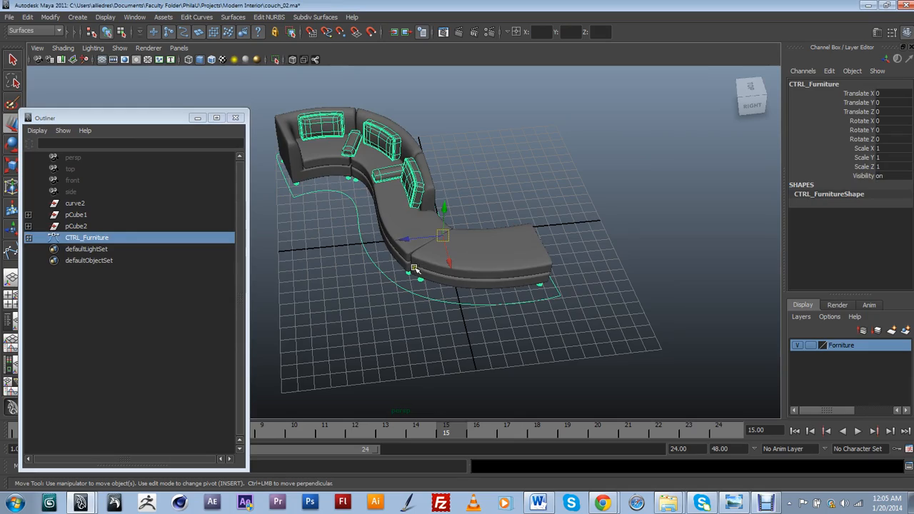
alt+drag(409, 332, 465, 316)
scroll(483, 306, down, 5)
scroll(441, 329, up, 2)
drag(436, 283, 383, 273)
key(ctrl+z)
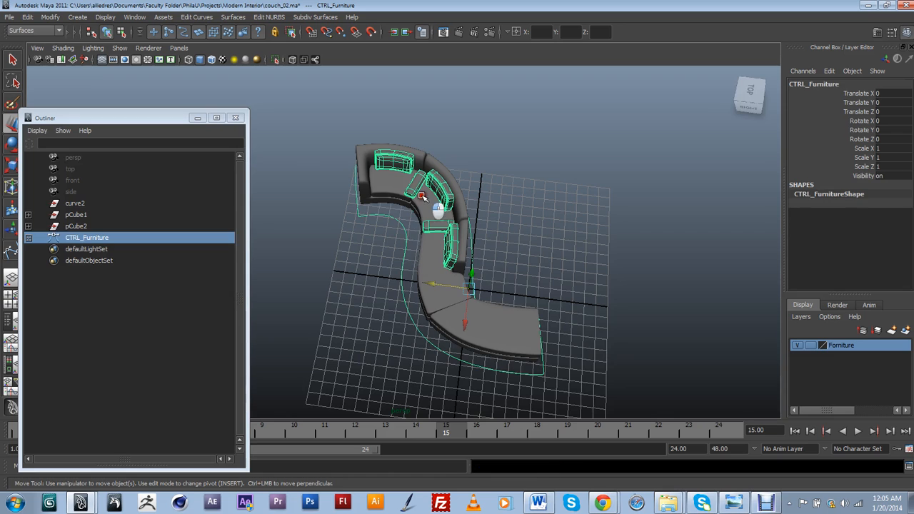
Parent the remaining curve2, pCube1 and pCube2 under CTRL_Furniture in the Outliner.
click(420, 220)
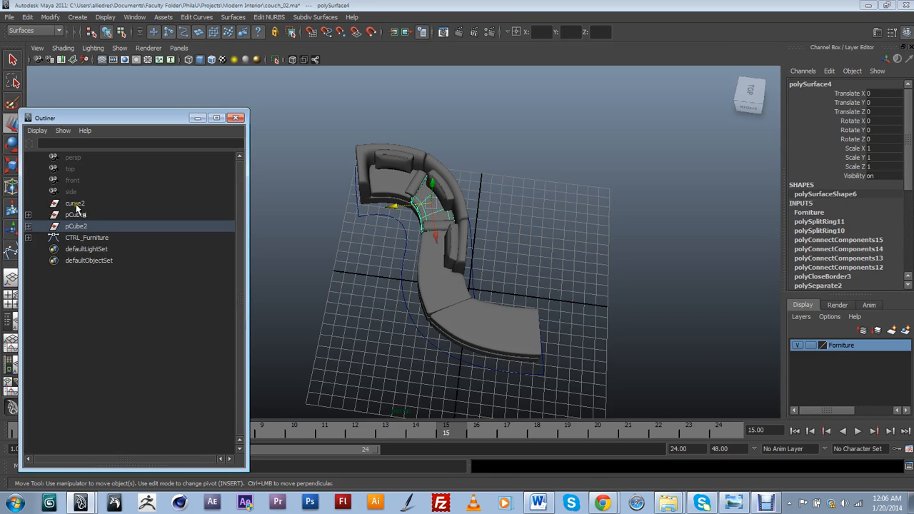
key(ctrl+z)
click(75, 224)
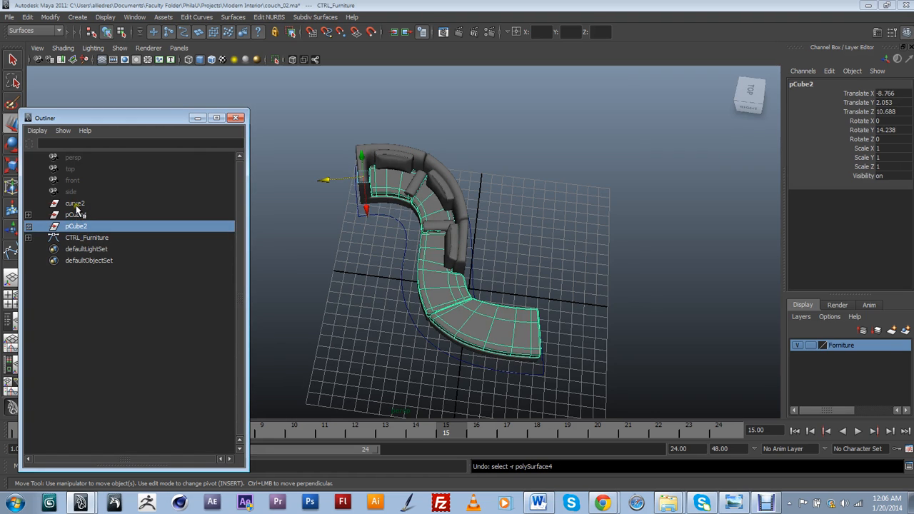
drag(76, 225, 76, 204)
middle_drag(81, 244, 85, 248)
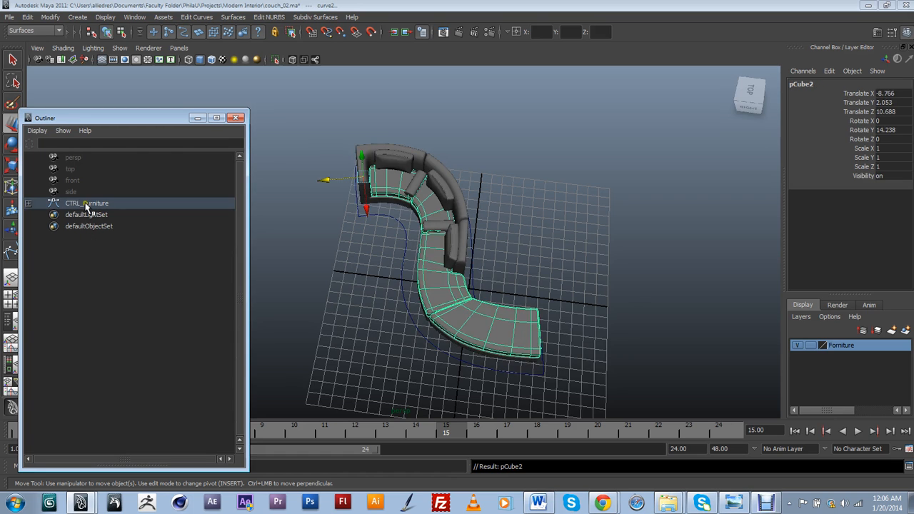
Try moving CTRL_Furniture about 2.7 units along Z to test the whole couch, and undo the move.
click(96, 208)
alt+drag(374, 316, 361, 264)
alt+drag(418, 335, 455, 272)
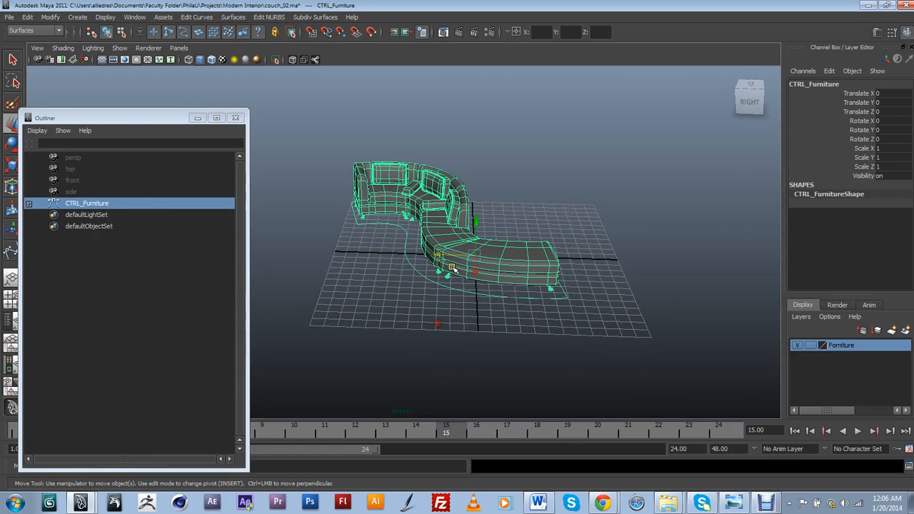
drag(441, 255, 409, 263)
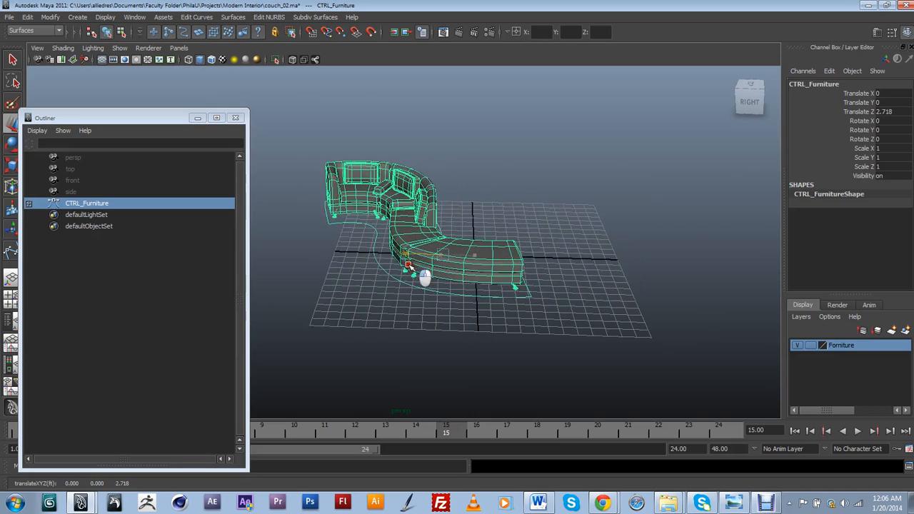
key(ctrl+z)
alt+drag(415, 335, 475, 333)
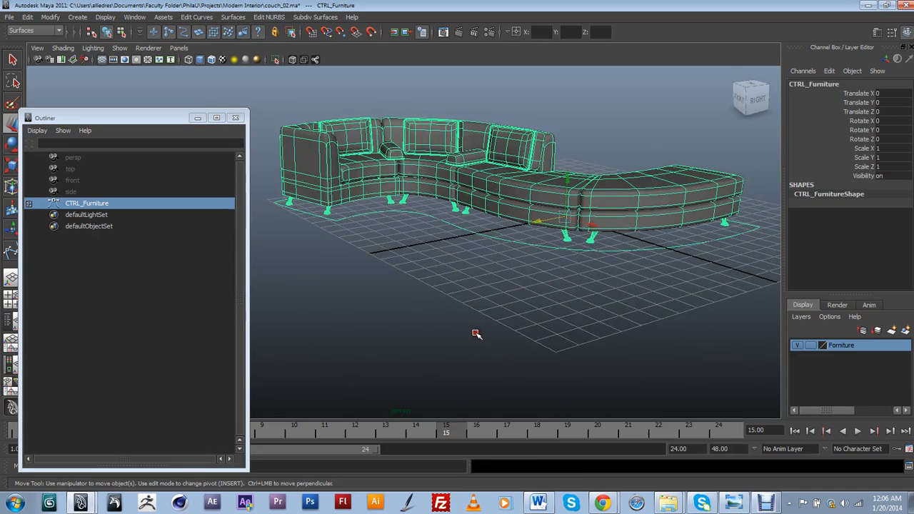
Try rotating CTRL_Furniture to test whether the whole couch follows it, and undo the rotation.
key(e)
drag(562, 227, 506, 303)
key(ctrl+z)
key(ctrl+z)
key(ctrl+z)
Try scaling CTRL_Furniture uniformly to about 0.648 to test the whole couch, then undo the scaling and deselect it.
key(r)
key(ctrl+z)
alt+drag(464, 254, 542, 292)
alt+middle_drag(534, 271, 557, 271)
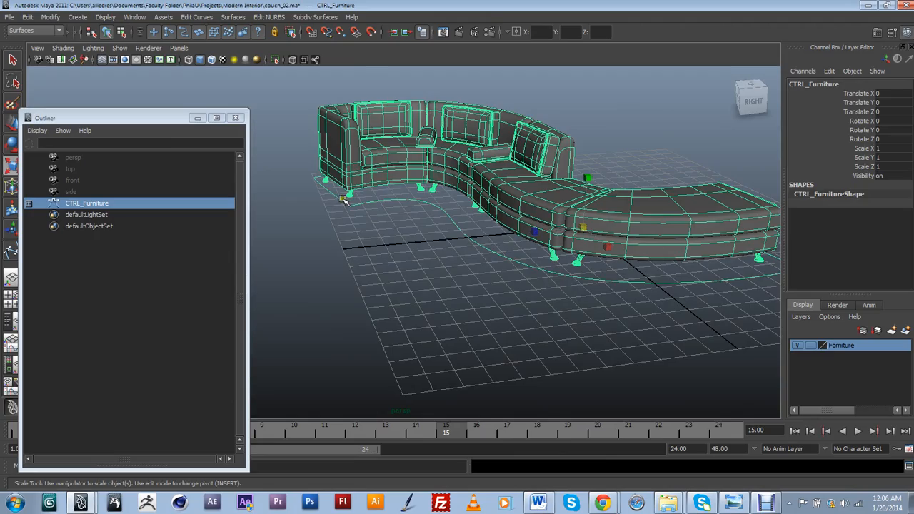
alt+drag(696, 282, 488, 291)
alt+drag(425, 282, 441, 265)
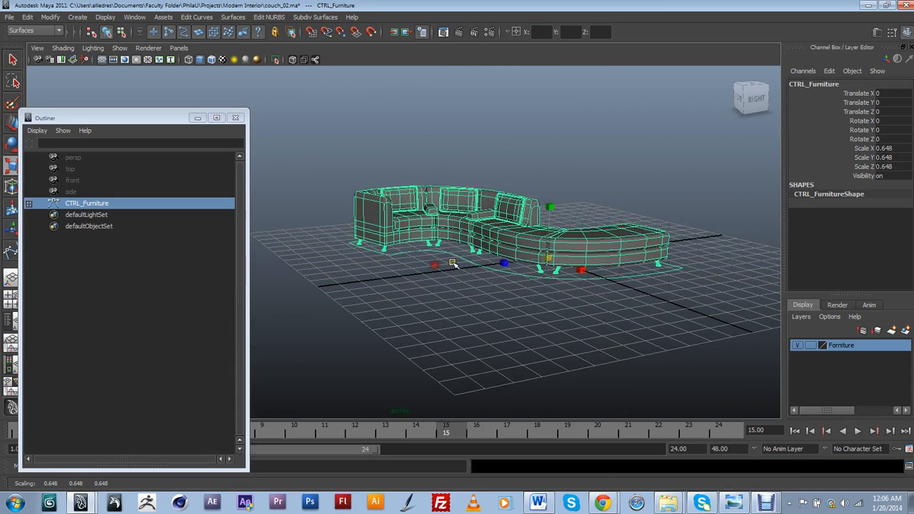
key(ctrl+z)
click(563, 137)
Switch the viewport from perspective to the top view with the whole couch and grid framed.
alt+drag(506, 277, 442, 317)
right_click(502, 316)
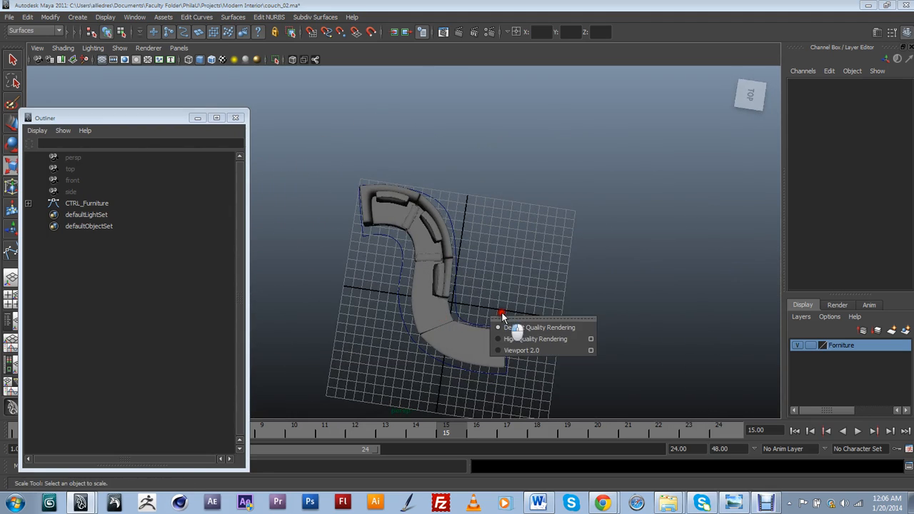
click(467, 327)
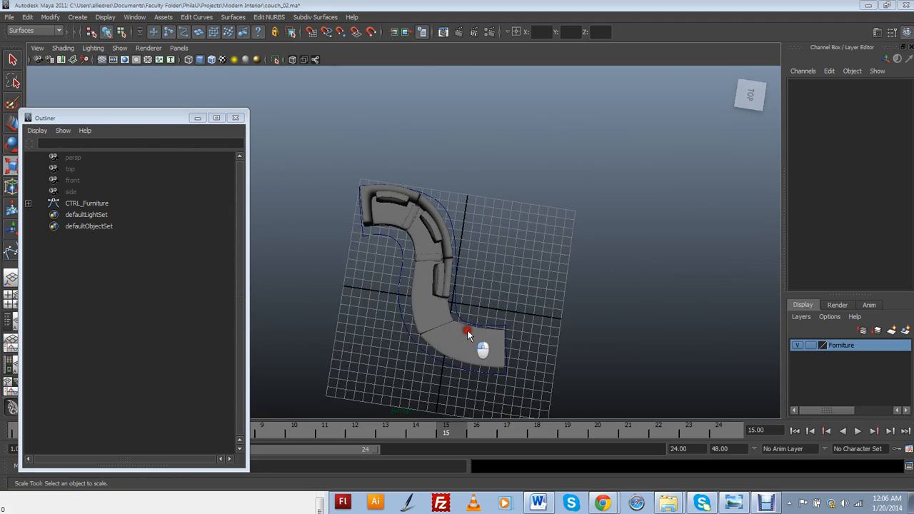
click(420, 327)
scroll(479, 277, down, 6)
alt+middle_drag(495, 225, 526, 254)
scroll(527, 255, down, 1)
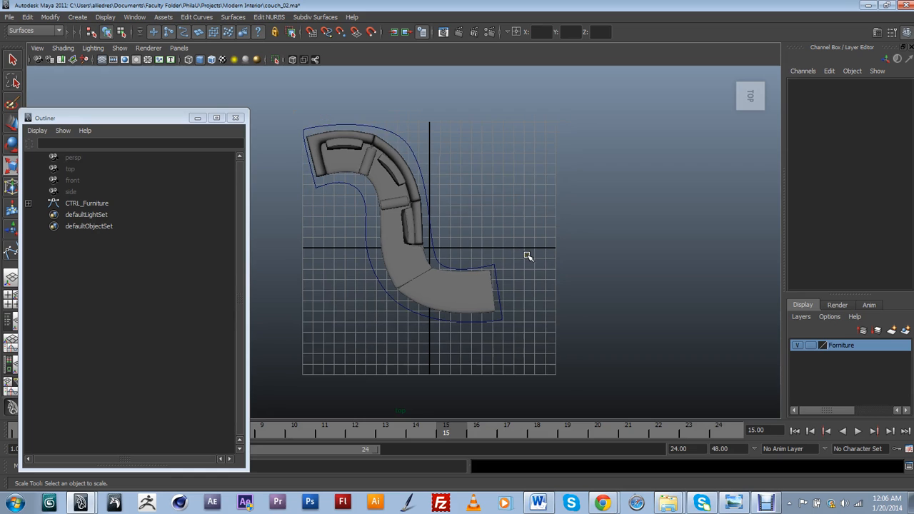
Move CTRL_Furniture in the top view to about -0.896 along X and -5.169 along Z to center the couch on the grid.
click(411, 142)
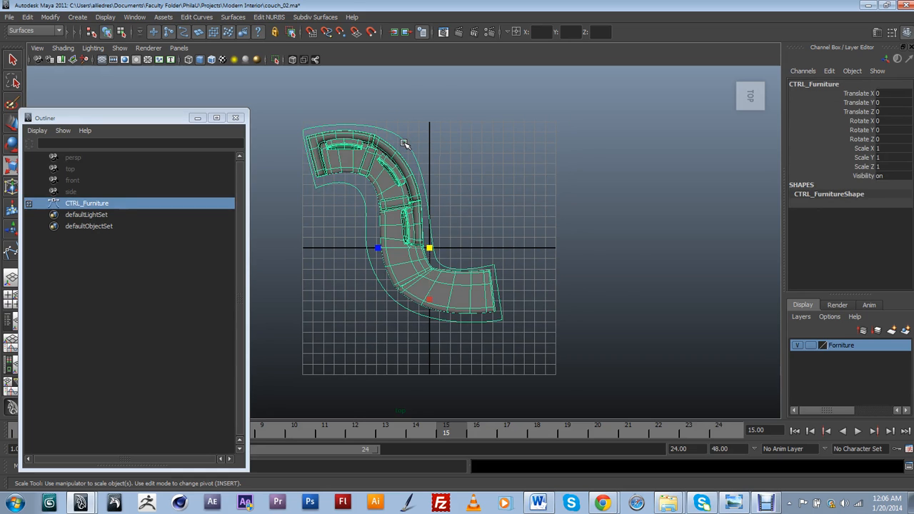
scroll(404, 144, up, 2)
key(w)
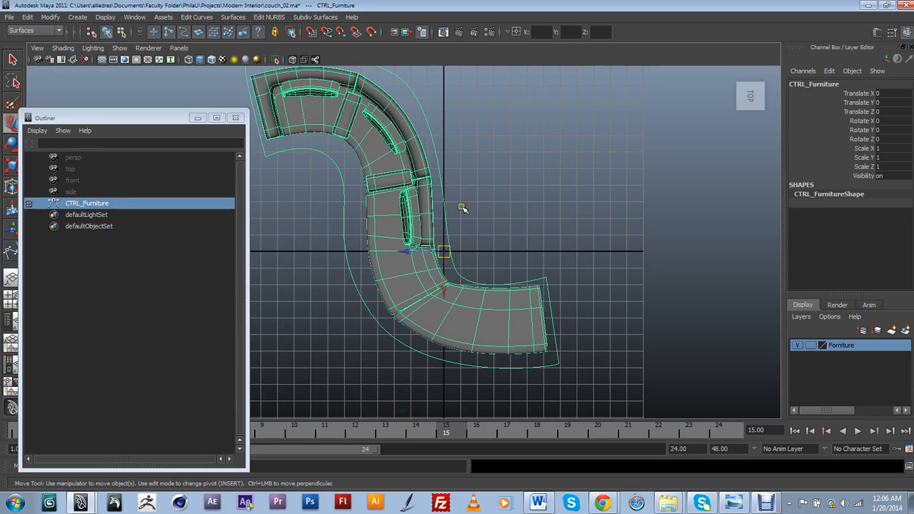
drag(428, 250, 532, 247)
alt+middle_drag(652, 255, 638, 326)
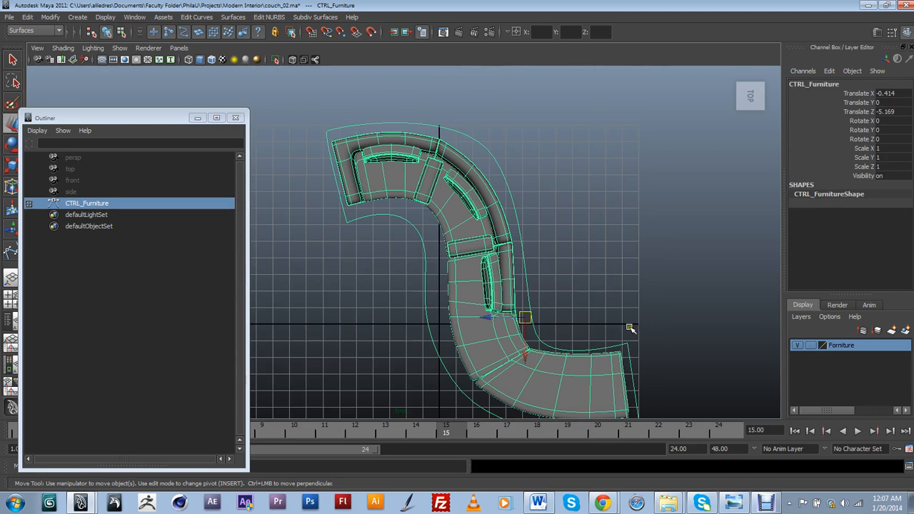
drag(524, 320, 524, 311)
alt+middle_drag(504, 201, 508, 243)
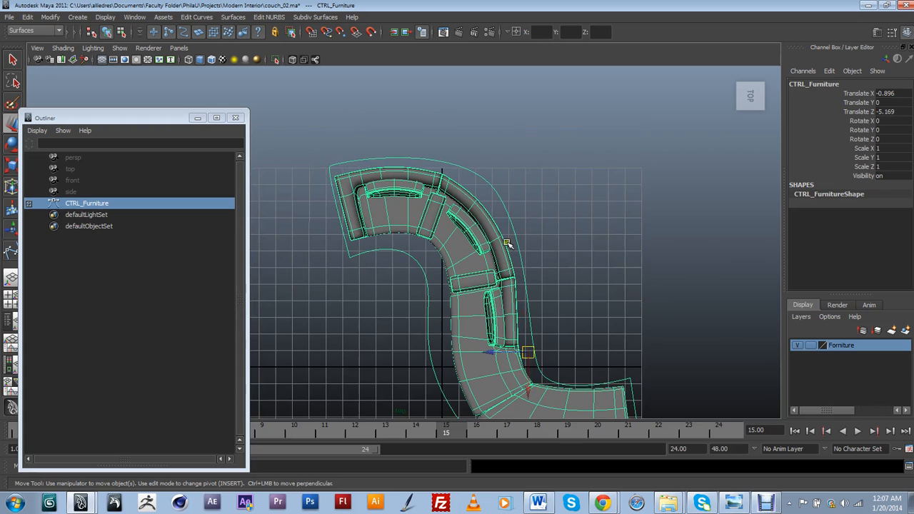
Adjust the Bezier tangent handle of the CTRL_Furniture anchor beside the couch's curved outer back, and return to object selection.
key(F8)
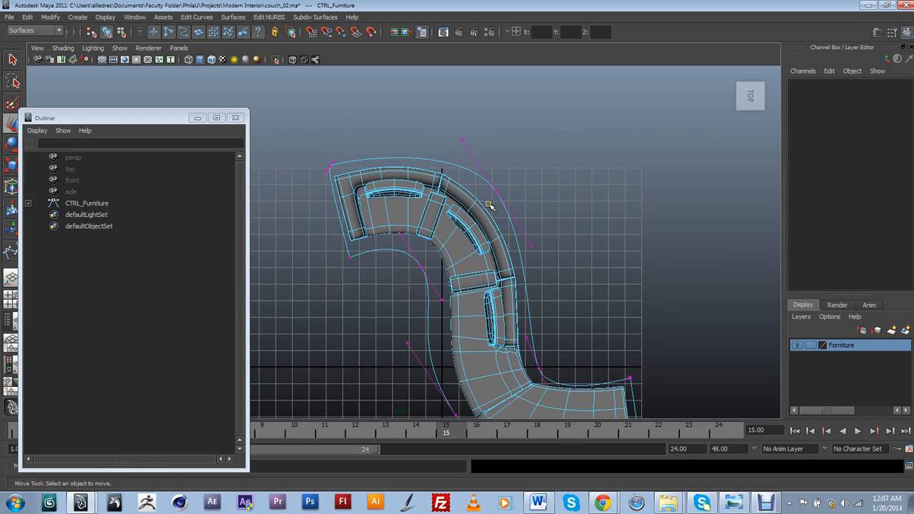
click(496, 192)
click(462, 140)
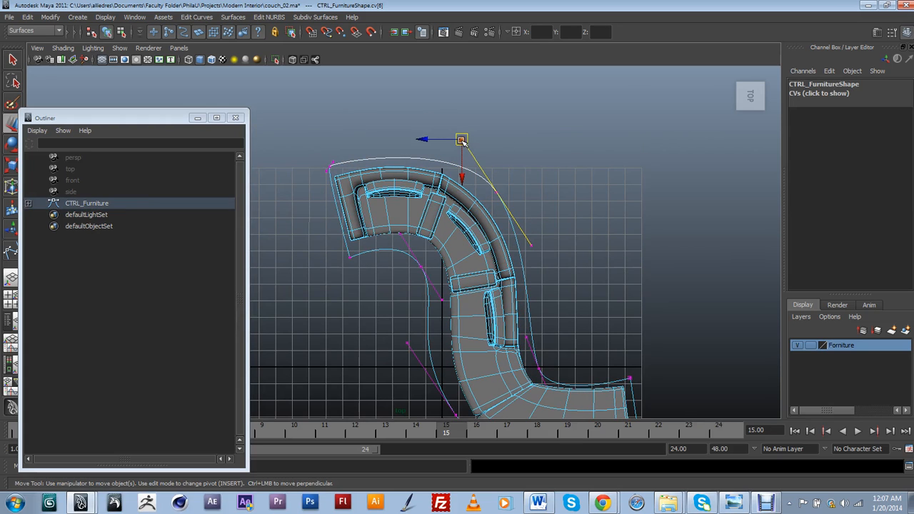
mouse_move(462, 139)
mouse_down()
mouse_move(458, 152)
mouse_move(453, 144)
mouse_up()
click(497, 190)
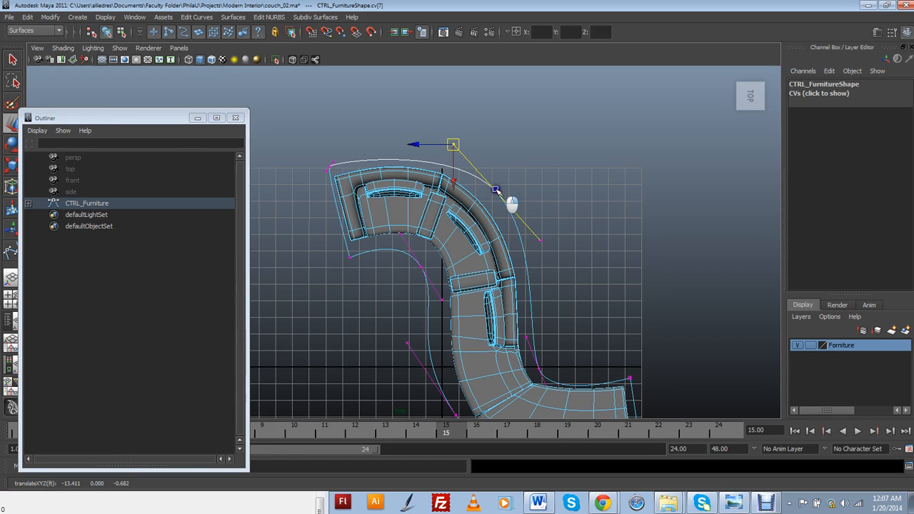
click(535, 198)
scroll(536, 300, down, 2)
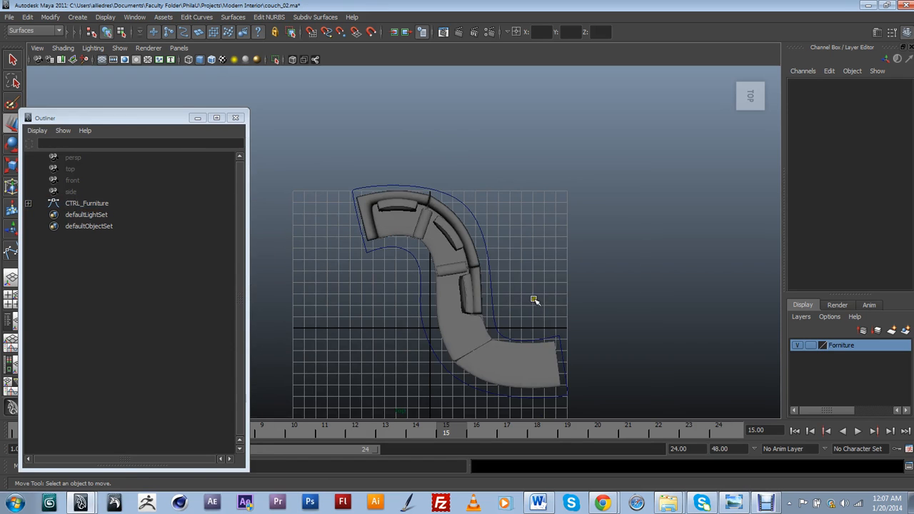
Select the CTRL_Furniture curve and return the viewport to the perspective view.
click(501, 335)
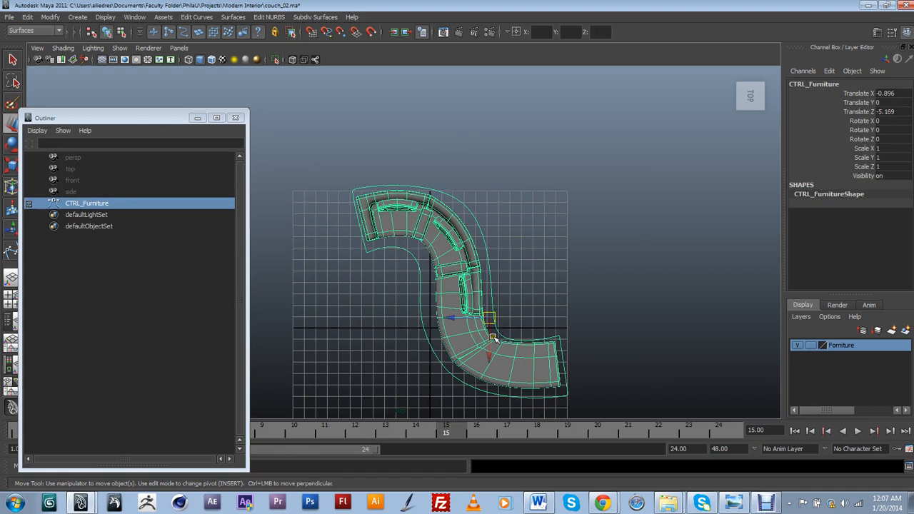
alt+drag(492, 312, 492, 285)
click(559, 264)
alt+drag(495, 301, 419, 321)
click(430, 331)
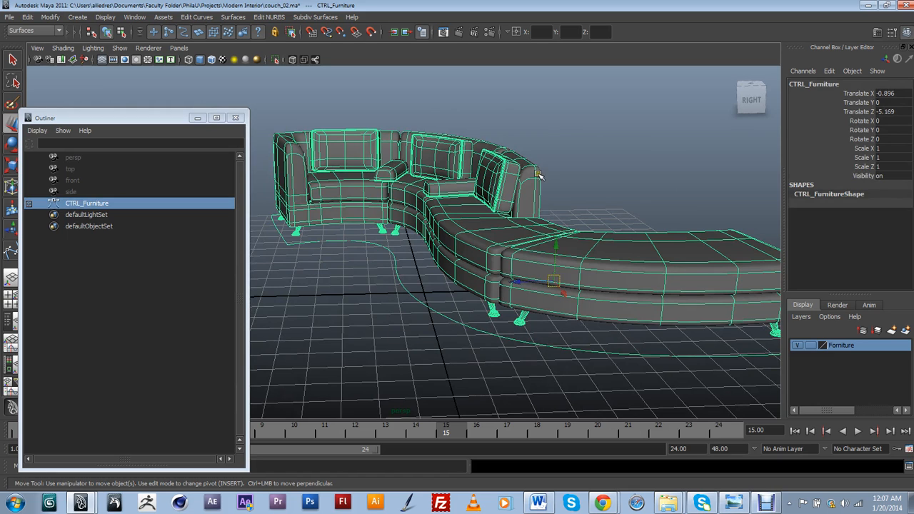
Examine the couch, its legs and the surrounding control curve from several angles.
scroll(444, 229, down, 5)
alt+drag(443, 229, 551, 208)
click(551, 208)
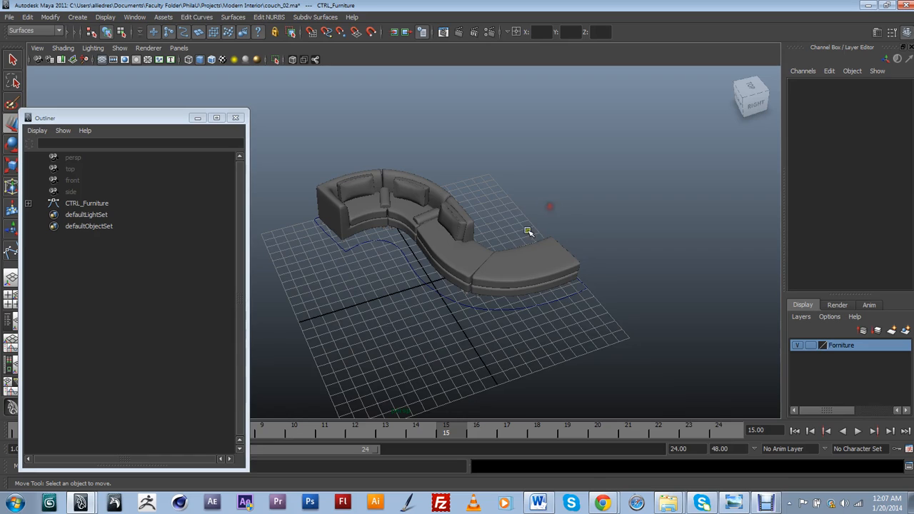
scroll(502, 297, up, 5)
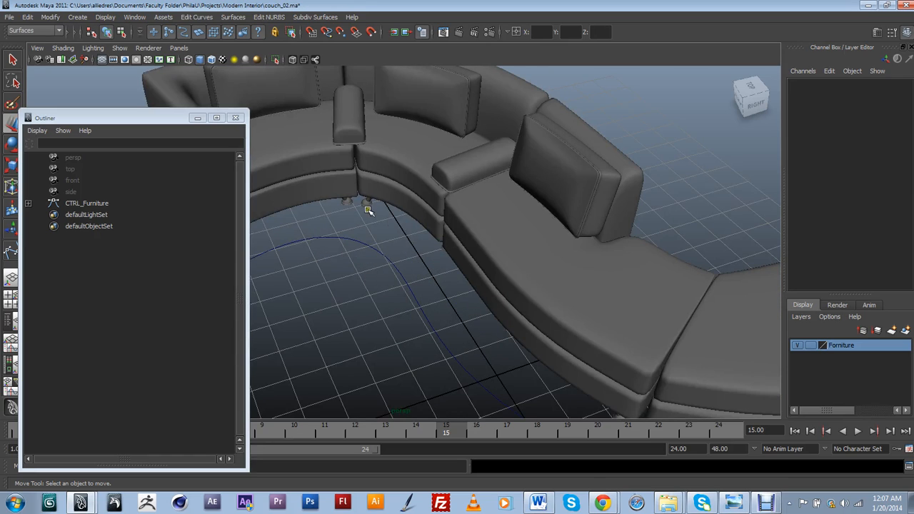
scroll(368, 209, down, 5)
alt+drag(398, 245, 477, 265)
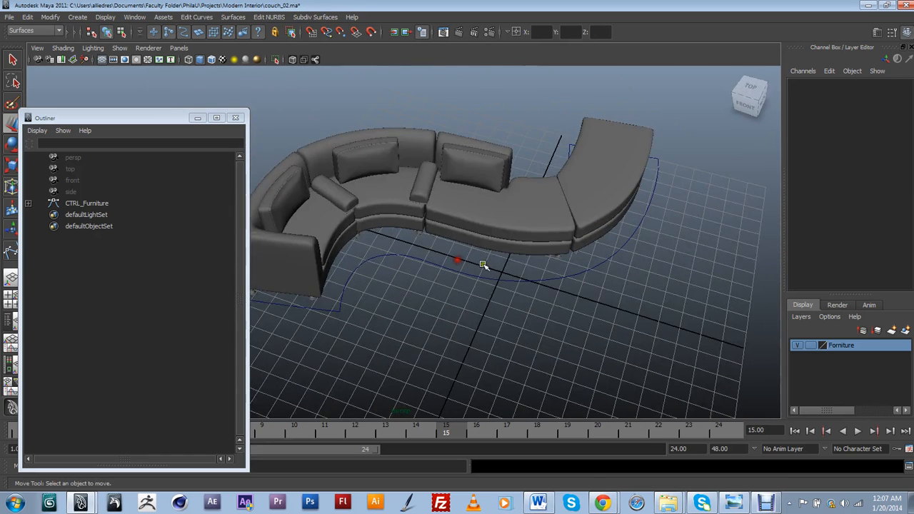
click(486, 272)
alt+drag(499, 296, 573, 190)
click(574, 191)
alt+drag(618, 227, 347, 316)
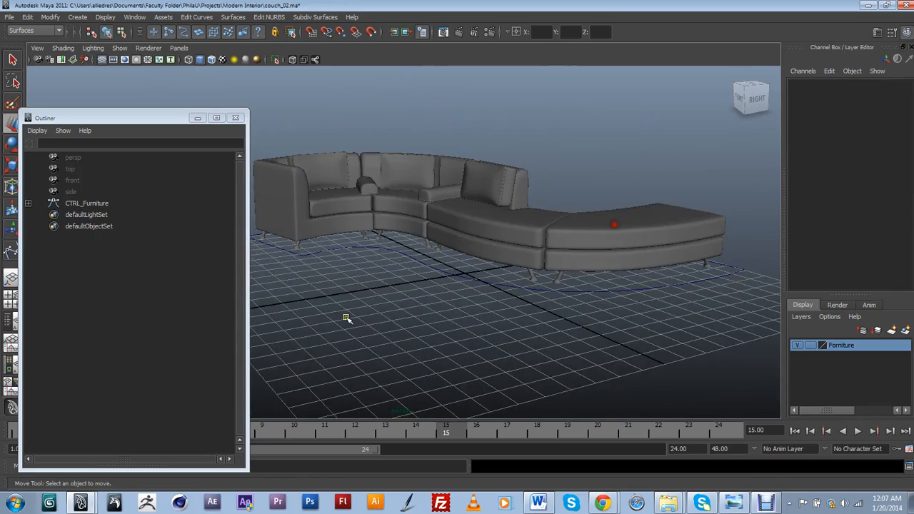
click(425, 258)
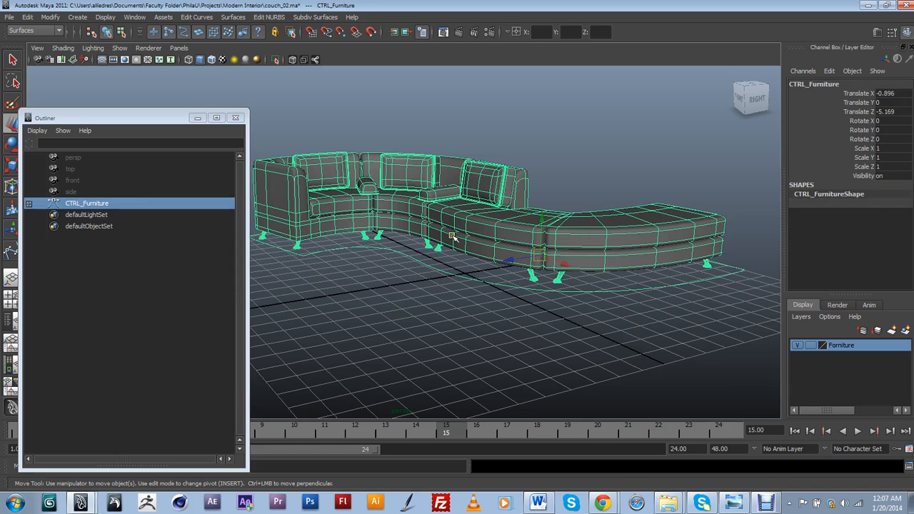
click(555, 152)
alt+drag(535, 337, 424, 326)
alt+middle_drag(424, 326, 450, 260)
alt+drag(450, 260, 328, 206)
alt+middle_drag(328, 205, 404, 193)
alt+drag(404, 193, 461, 296)
Select CTRL_Furniture and freeze its transformations at the couch's current position.
click(449, 284)
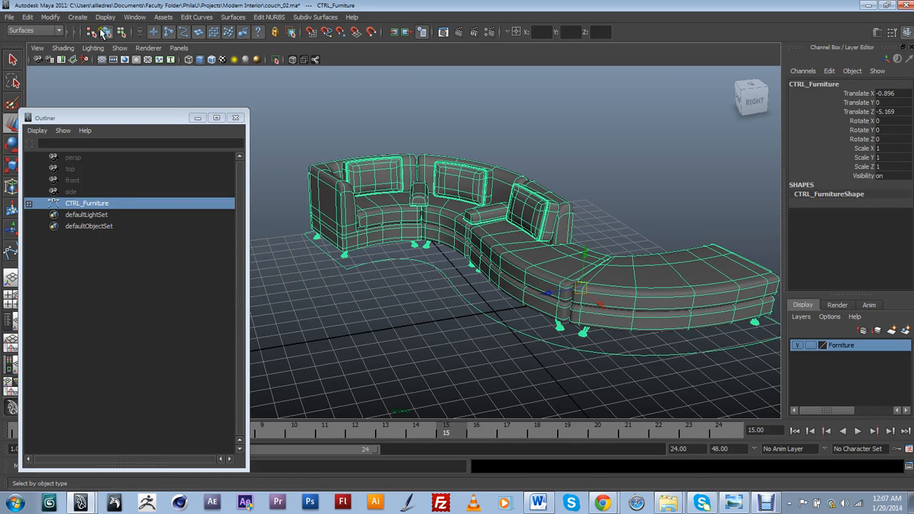
click(61, 20)
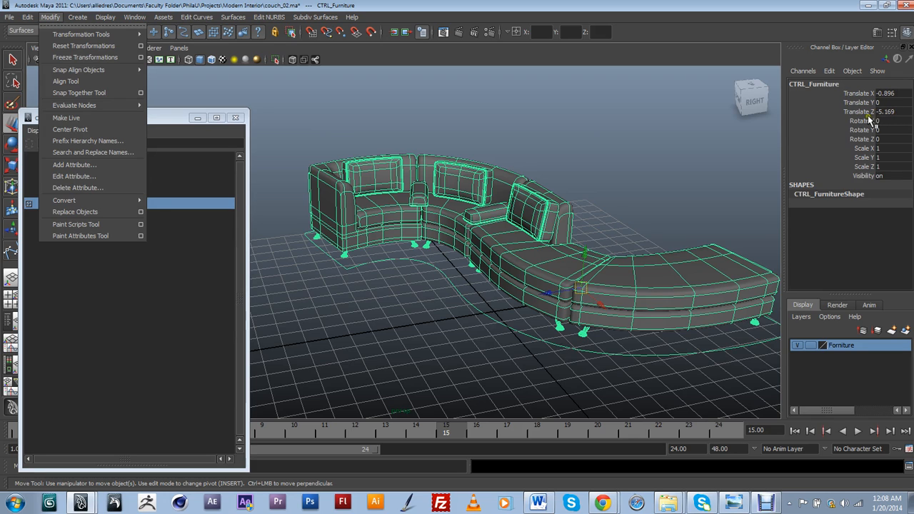
click(85, 57)
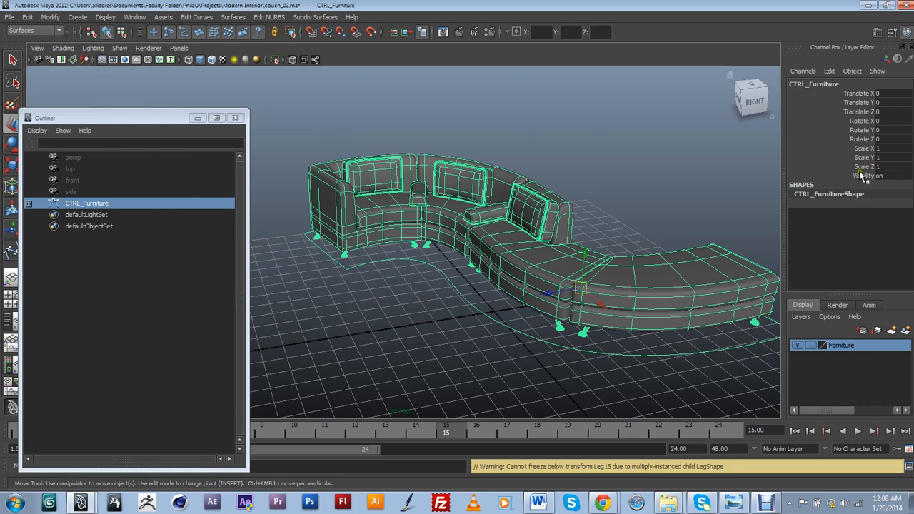
scroll(562, 237, down, 5)
click(563, 238)
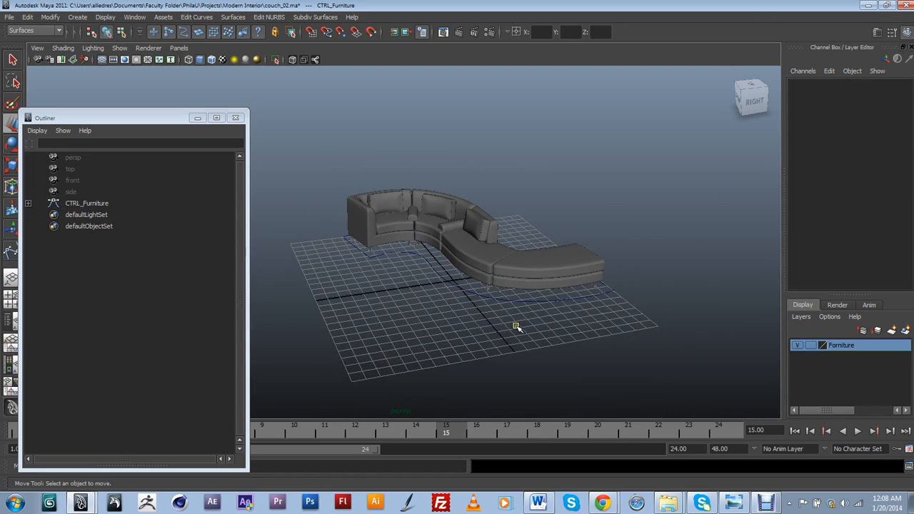
Try moving CTRL_Furniture about 10.932 along Z and scaling it uniformly to about 1.712.
alt+drag(505, 323, 399, 76)
click(435, 255)
key(r)
drag(439, 509, 499, 492)
alt+drag(549, 319, 568, 247)
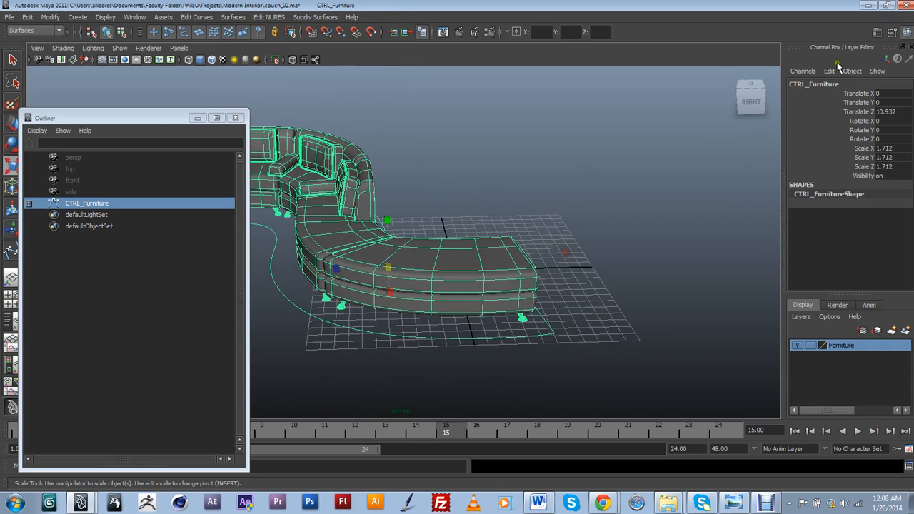
Reset CTRL_Furniture by setting Translate Z to 0 and Scale X, Y and Z to 1, and deselect it.
double_click(886, 111)
text(0)
key(Return)
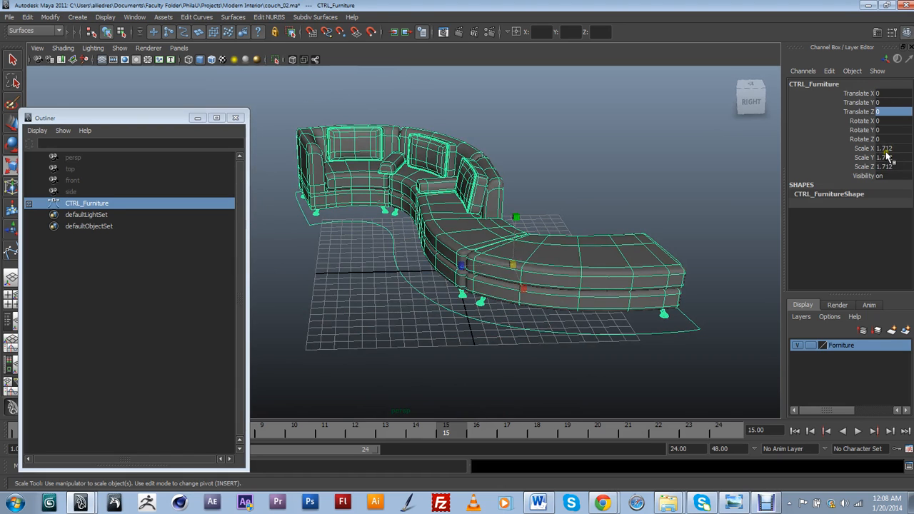
double_click(887, 148)
text(1)
key(Tab)
text(1)
key(Tab)
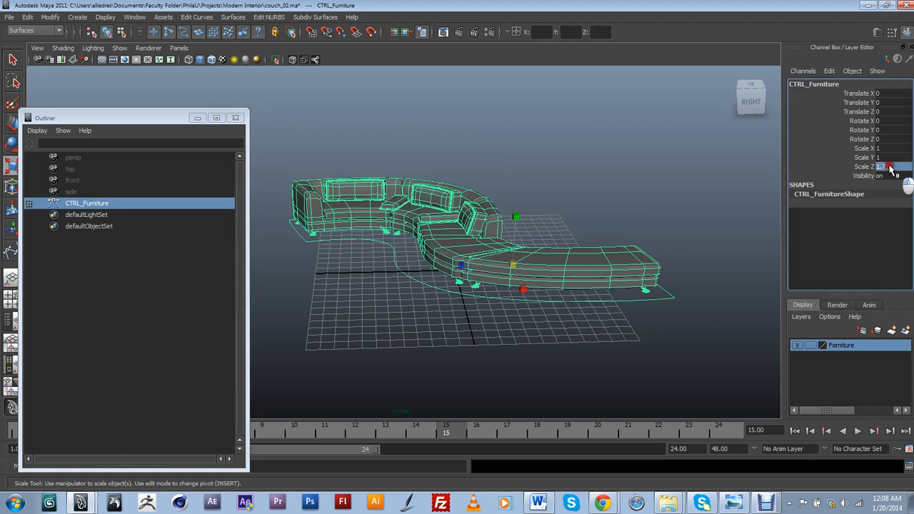
text(1)
key(Return)
click(643, 149)
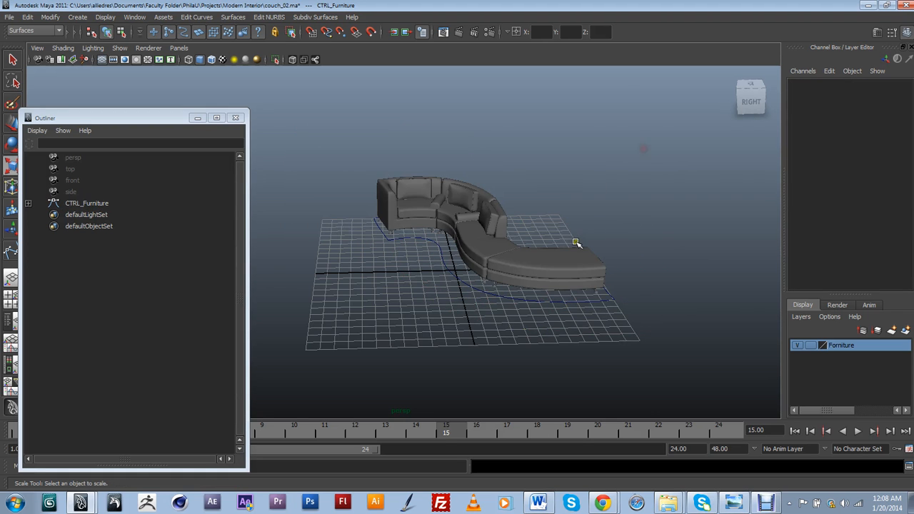
Examine the reset couch and its control curve up close and from different sides.
alt+drag(505, 277, 456, 303)
alt+right_drag(539, 271, 635, 321)
alt+drag(635, 322, 652, 304)
alt+right_drag(652, 304, 610, 280)
alt+drag(609, 279, 528, 321)
alt+right_drag(529, 321, 560, 324)
alt+drag(560, 325, 422, 246)
alt+drag(598, 198, 521, 265)
Close the Outliner and review the complete couch in the unobstructed perspective view.
click(236, 118)
alt+drag(241, 118, 452, 275)
alt+middle_drag(452, 275, 516, 247)
alt+drag(516, 247, 496, 300)
scroll(496, 300, down, 3)
alt+middle_drag(496, 298, 502, 270)
alt+drag(502, 270, 516, 275)
key(r)
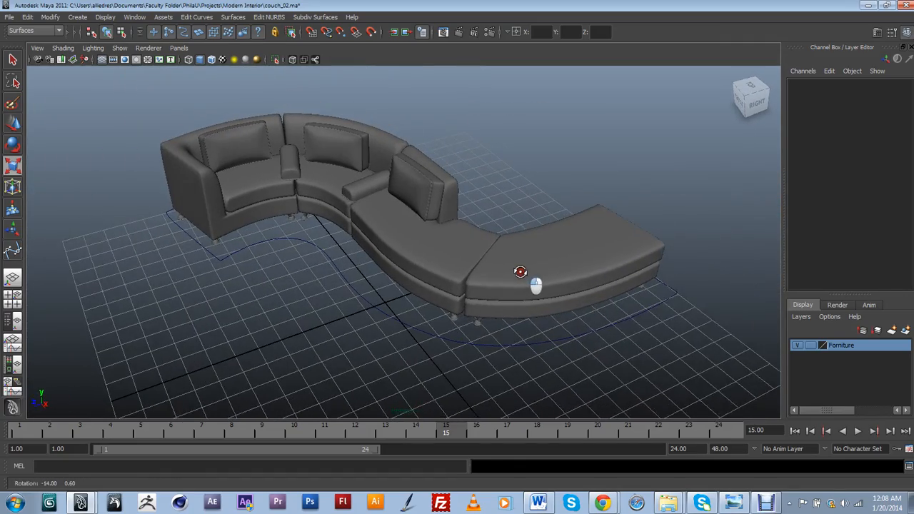
alt+drag(500, 277, 516, 290)
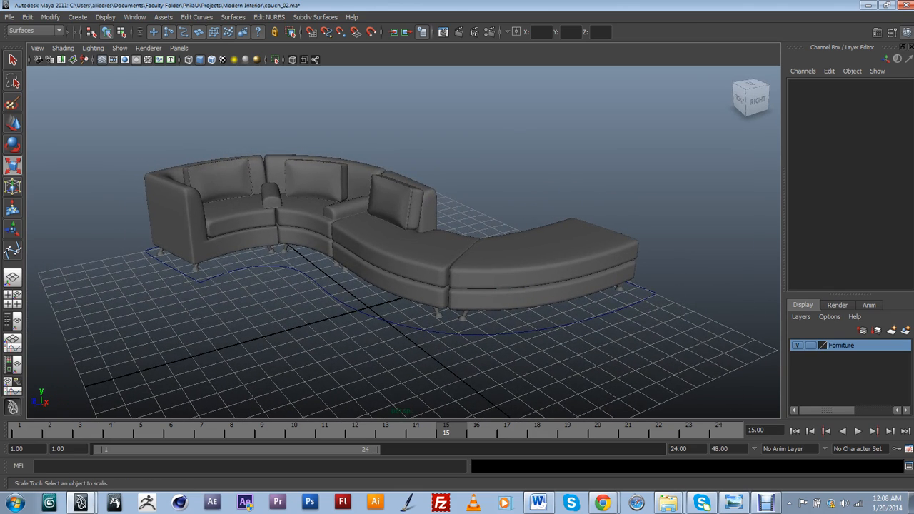